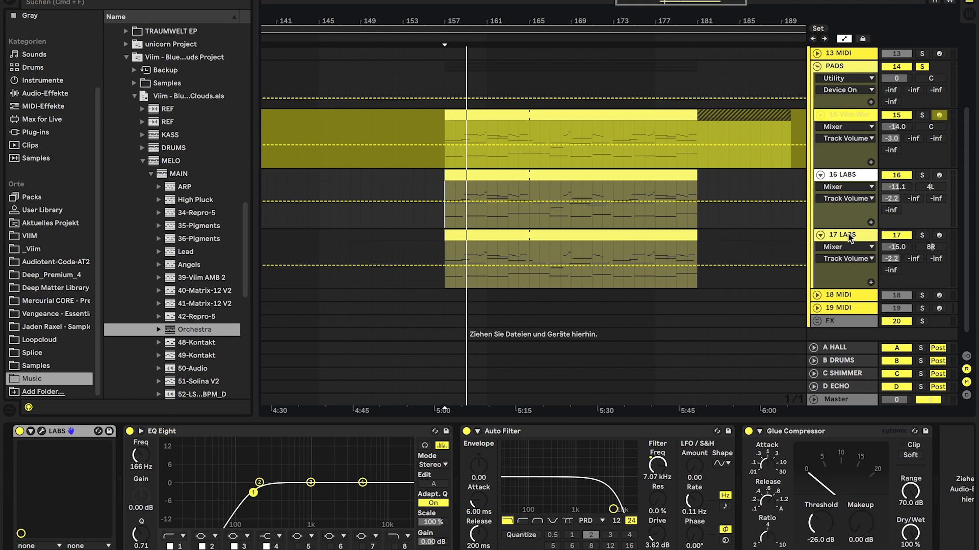
- Open the LABS instrument window of track 17 to check its preset and close the window again
left_click(42, 432)
left_click(210, 194)
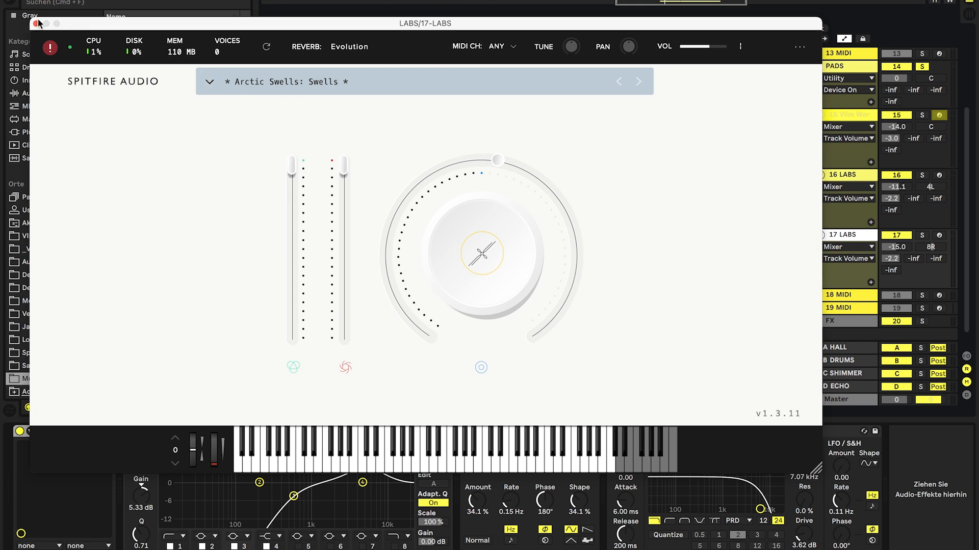
left_click(36, 23)
left_click(861, 178)
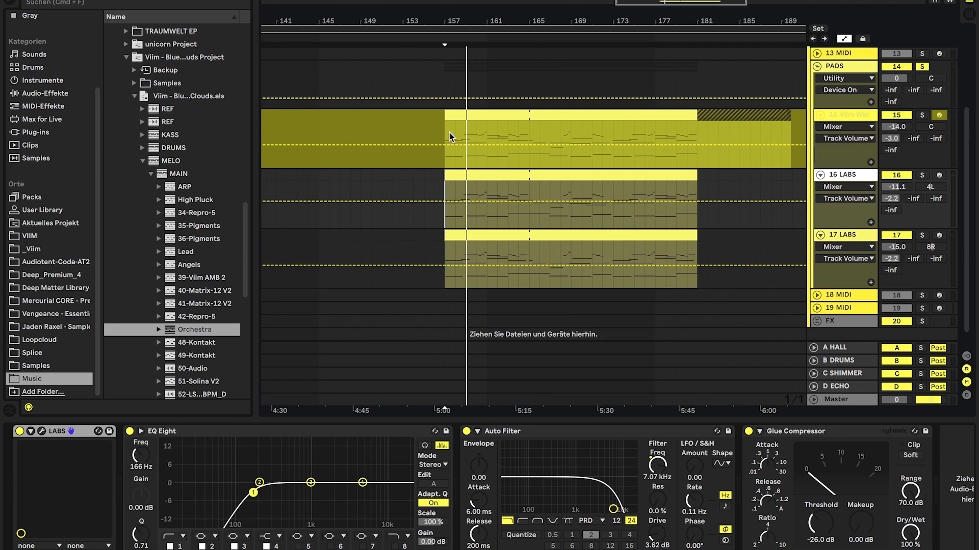
- Select the pad clip on track 15 and show the Track Panning automation for the LABS tracks 16 and 17
left_click_drag(449, 135, 697, 125)
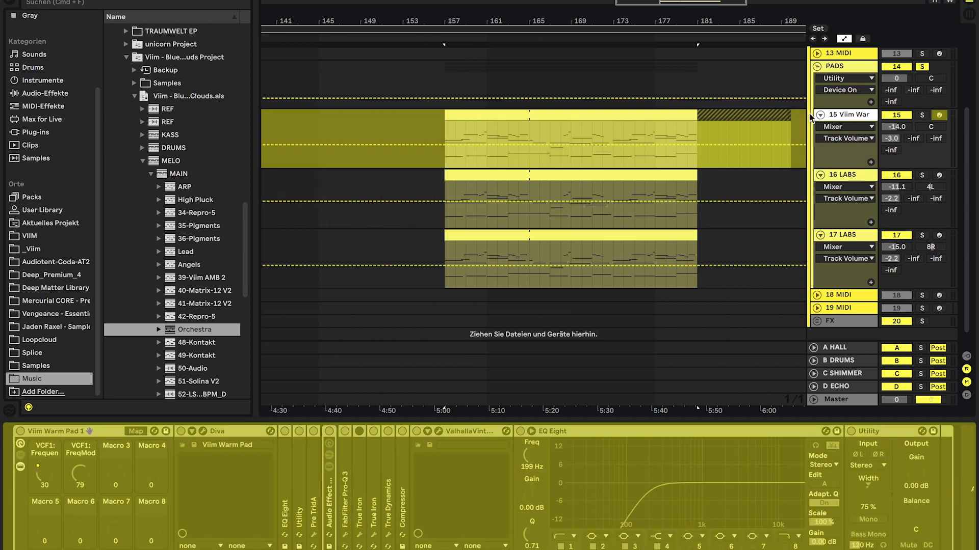
left_click(841, 179)
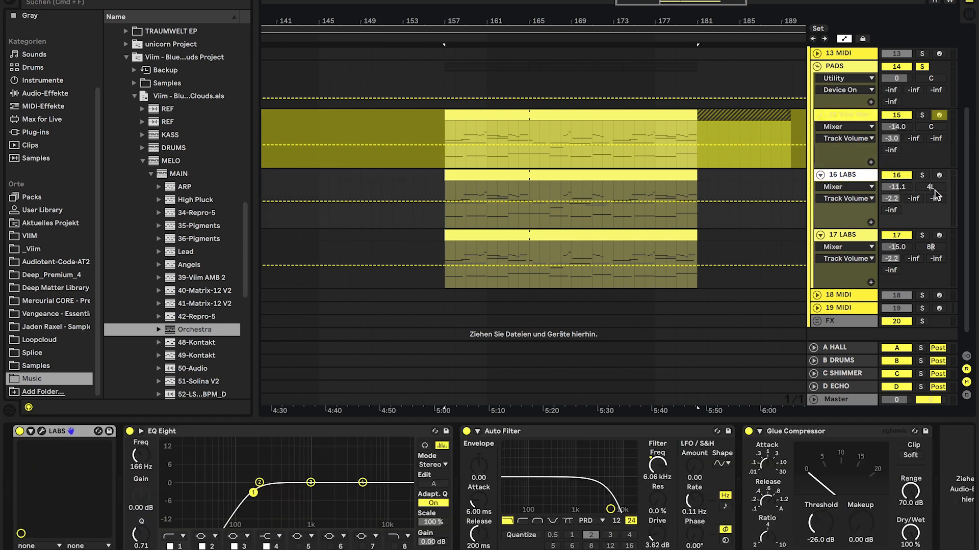
left_click(934, 193)
left_click(932, 248)
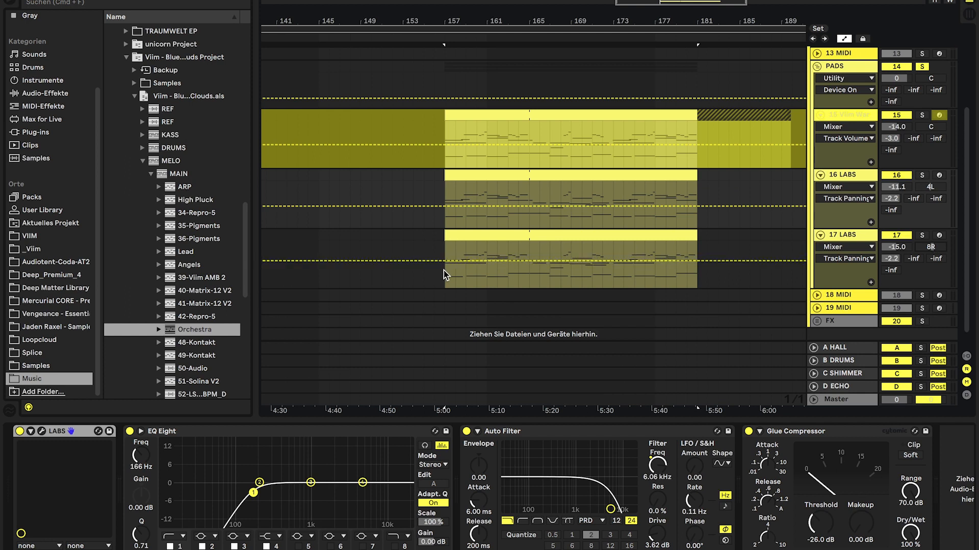
- Play the layered pads from bar 157, soloing tracks 16 and 17 in turn and returning to the whole PADS group
left_click(445, 294)
left_click_drag(448, 276, 697, 194)
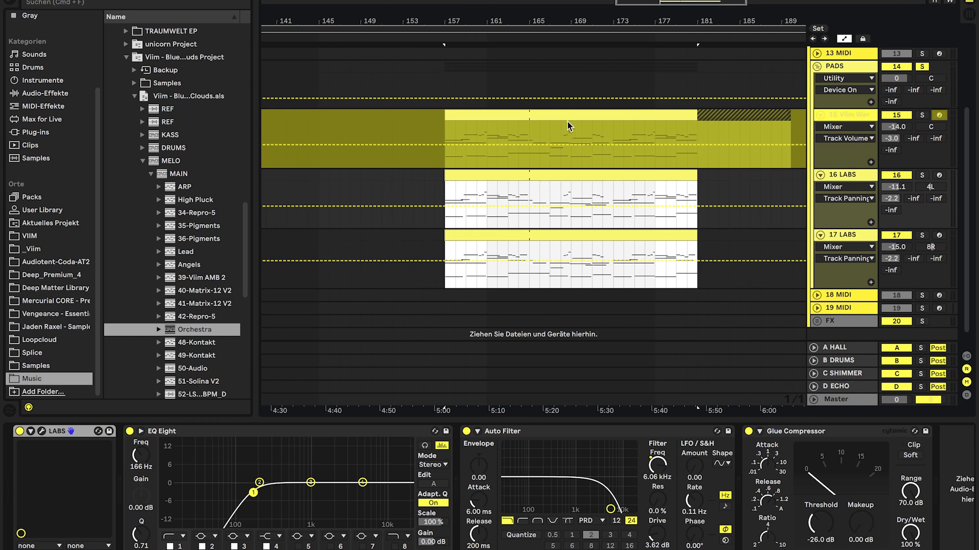
left_click(445, 193)
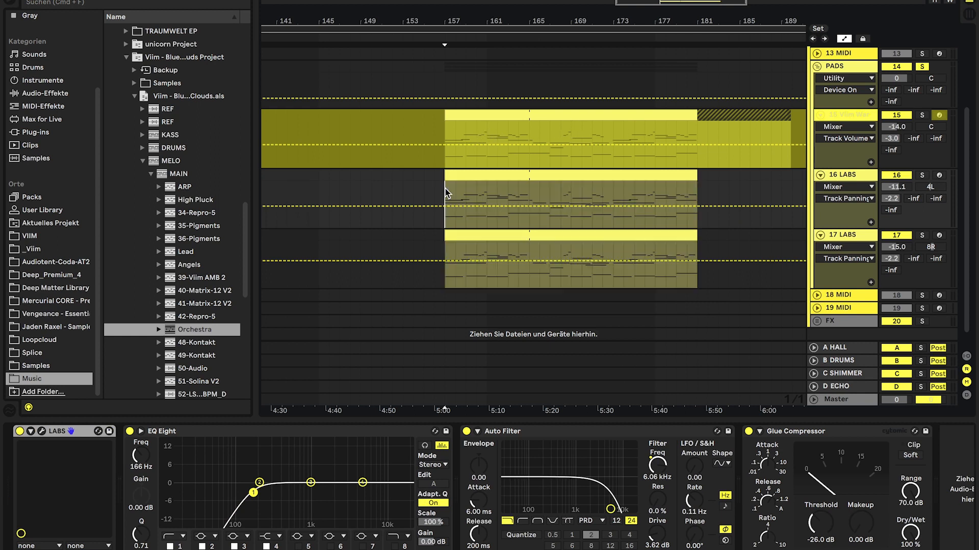
key("space")
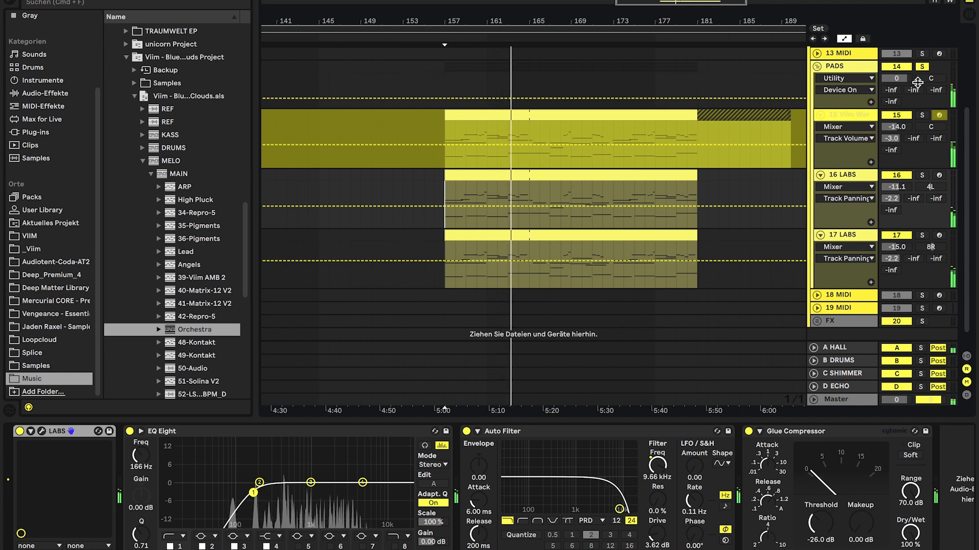
left_click(922, 175)
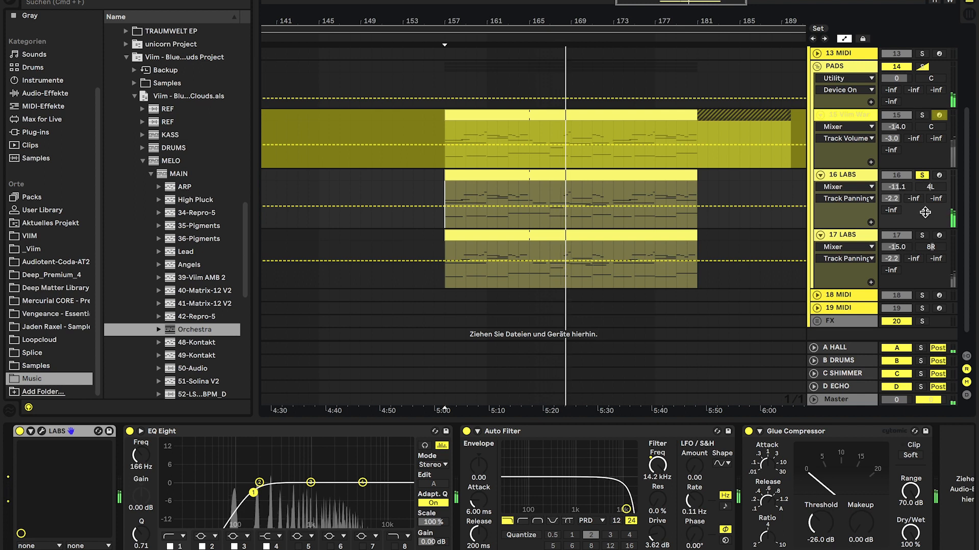
left_click(922, 235)
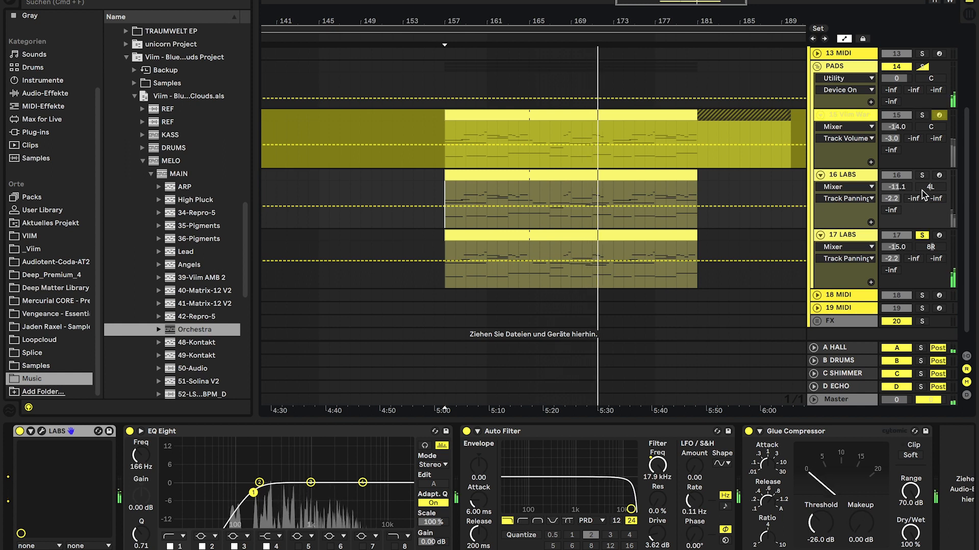
left_click(922, 67)
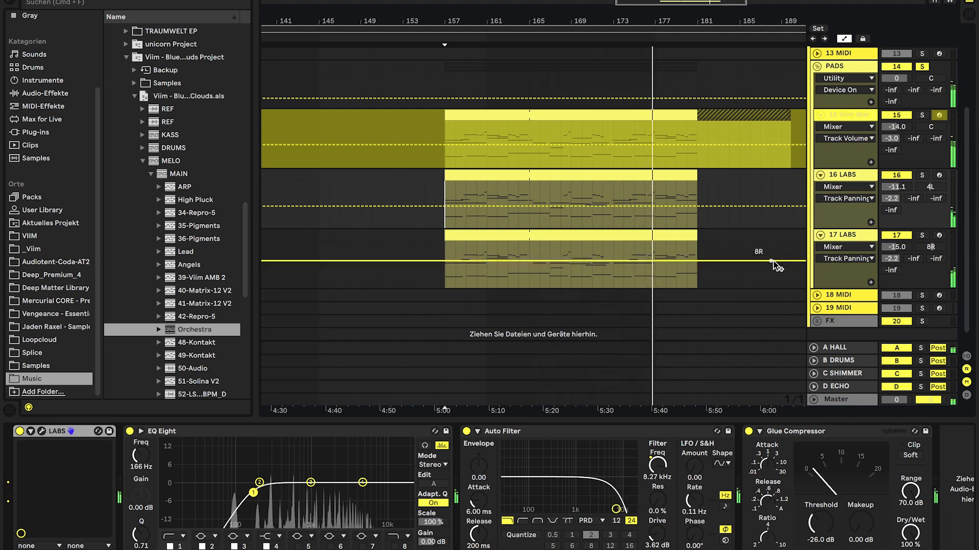
- Display the effect chain of track 17 LABS, including its EQ Eight, Auto Pan and Auto Filter
left_click(838, 235)
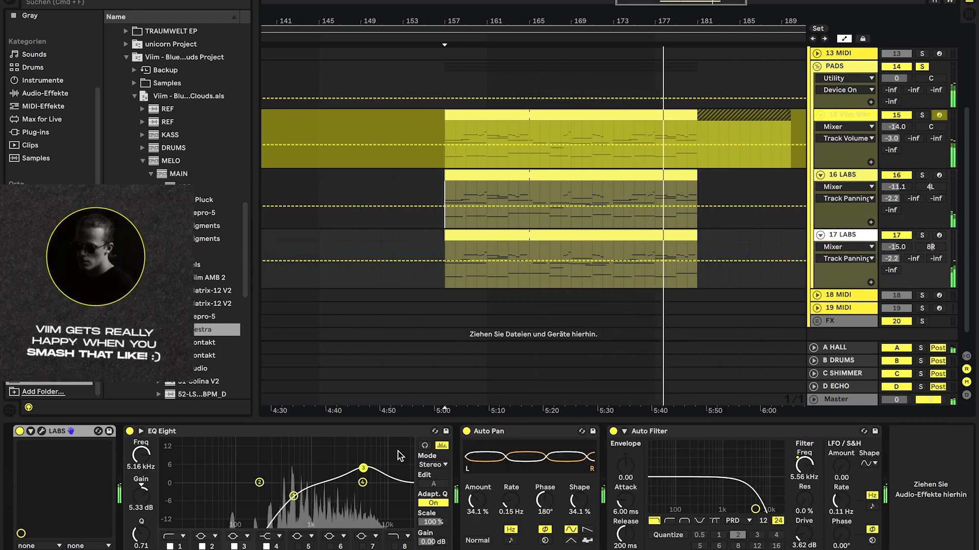
left_click(808, 467)
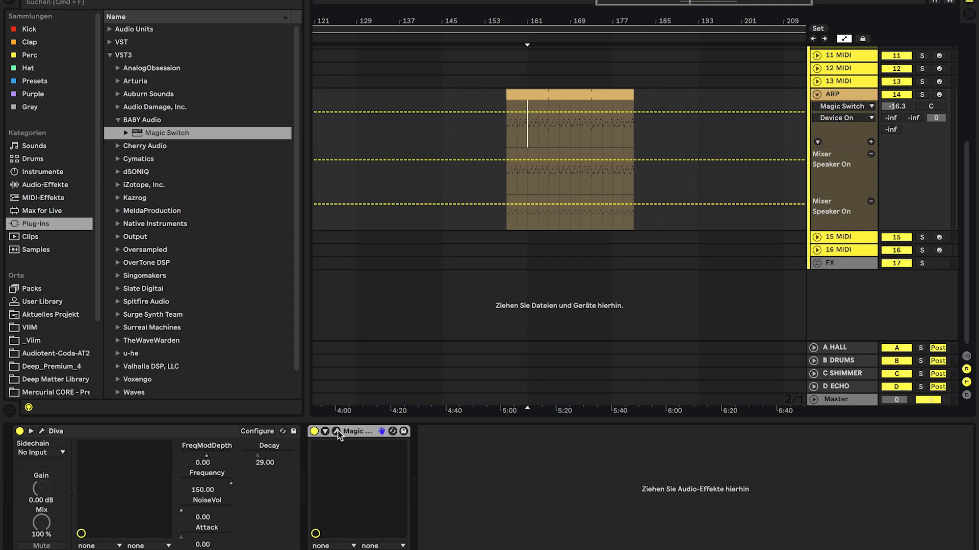
- Open the Magic Switch effect on the ARP track and toggle its effect on and off to compare the sound
left_click(336, 431)
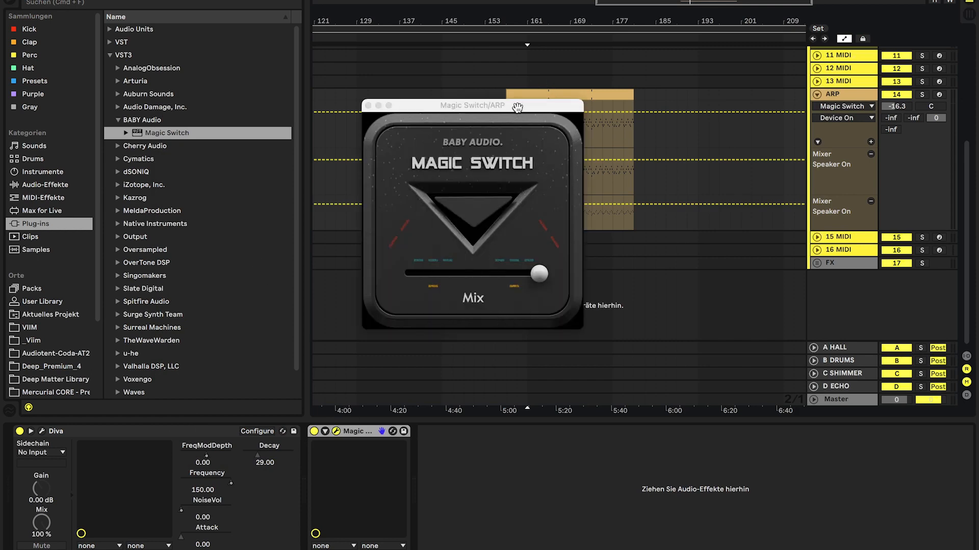
left_click_drag(518, 108, 498, 121)
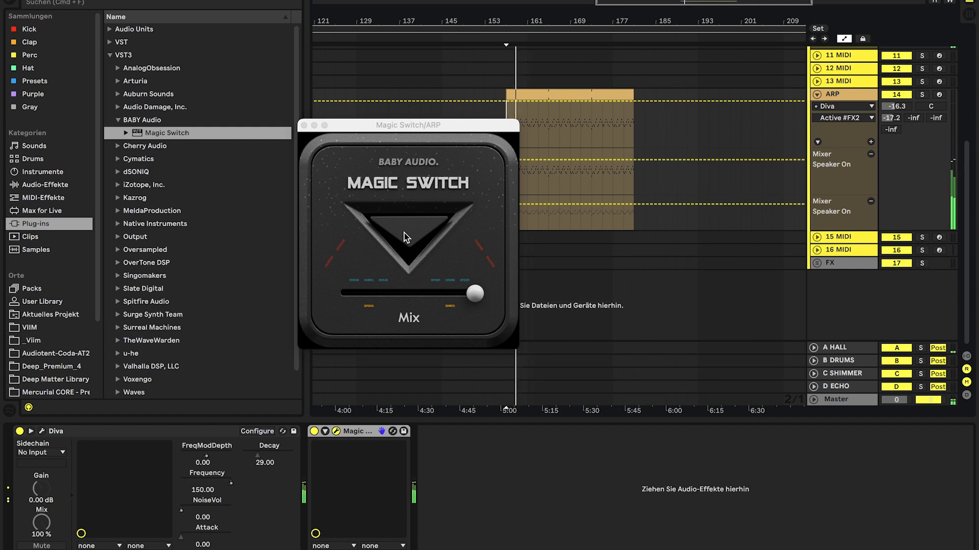
left_click(406, 237)
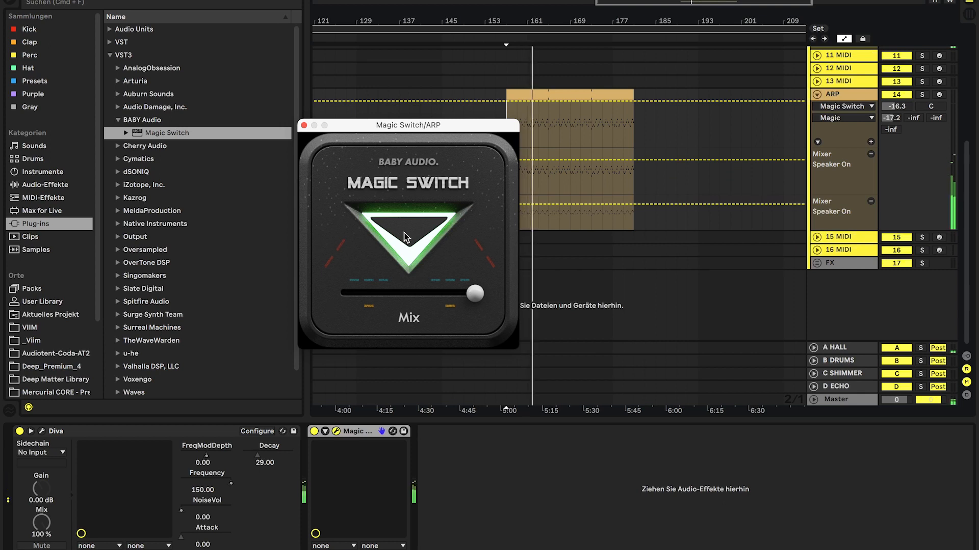
left_click(405, 237)
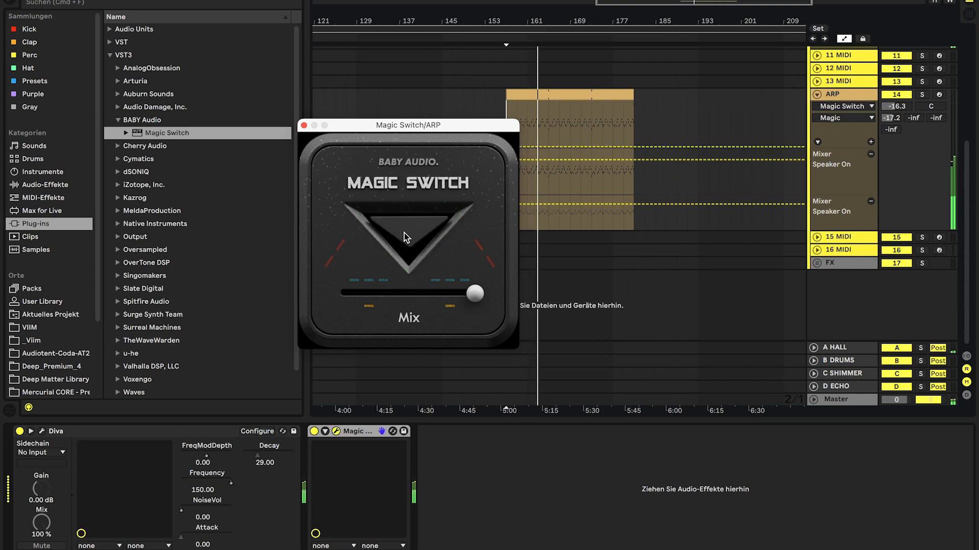
left_click(402, 233)
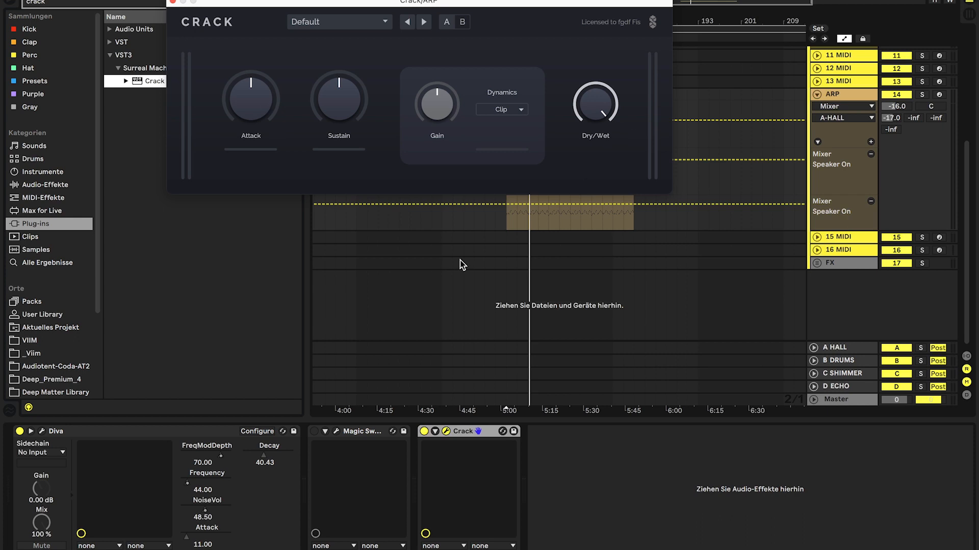
- Boost the Attack in Crack on the ARP track, lower its Gain, and switch the effect off and on to compare during playback
mouse_move(271, 94)
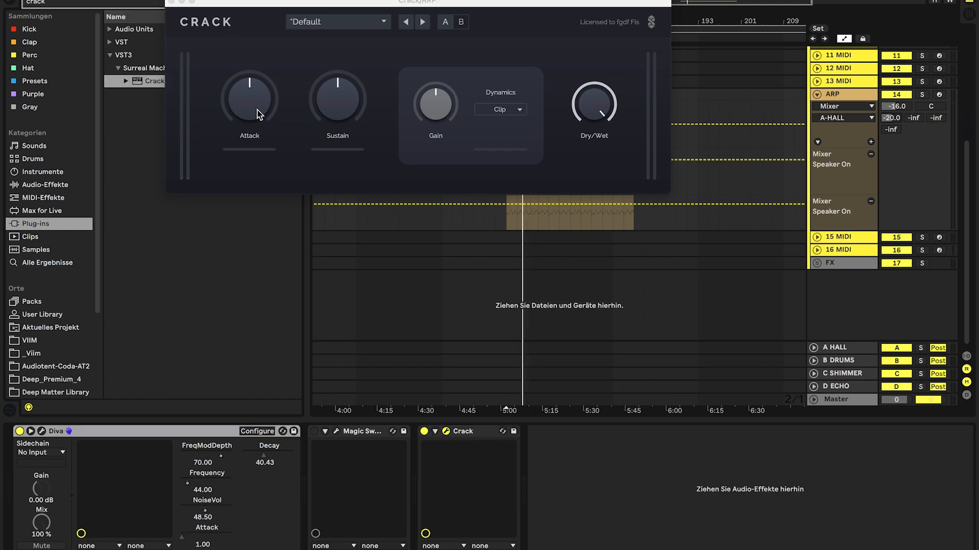
key("space")
left_click_drag(258, 114, 259, 92)
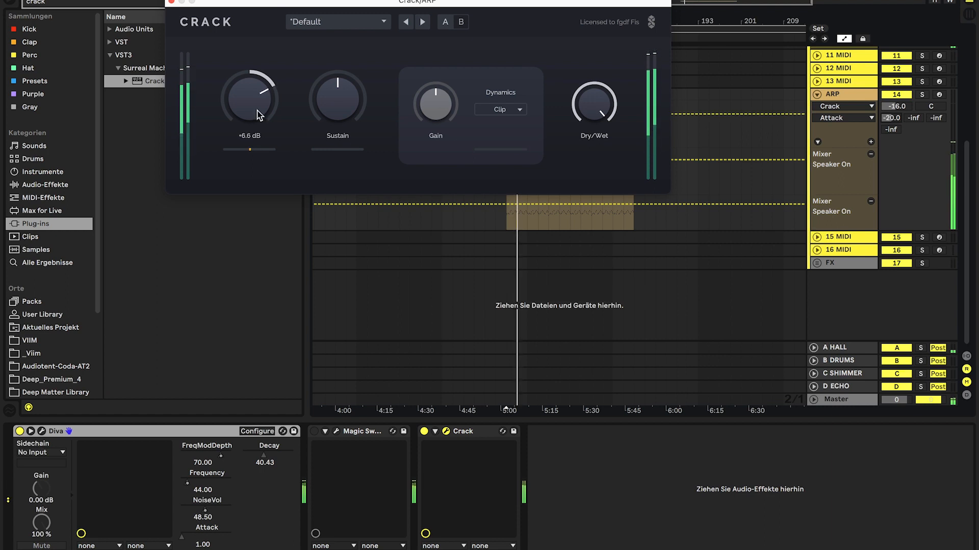
left_click_drag(431, 111, 431, 121)
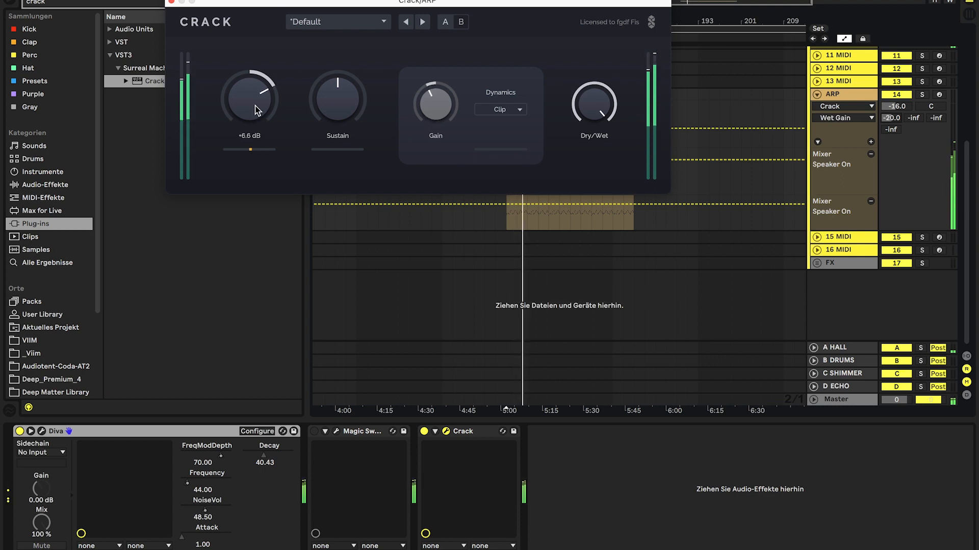
left_click_drag(256, 109, 256, 109)
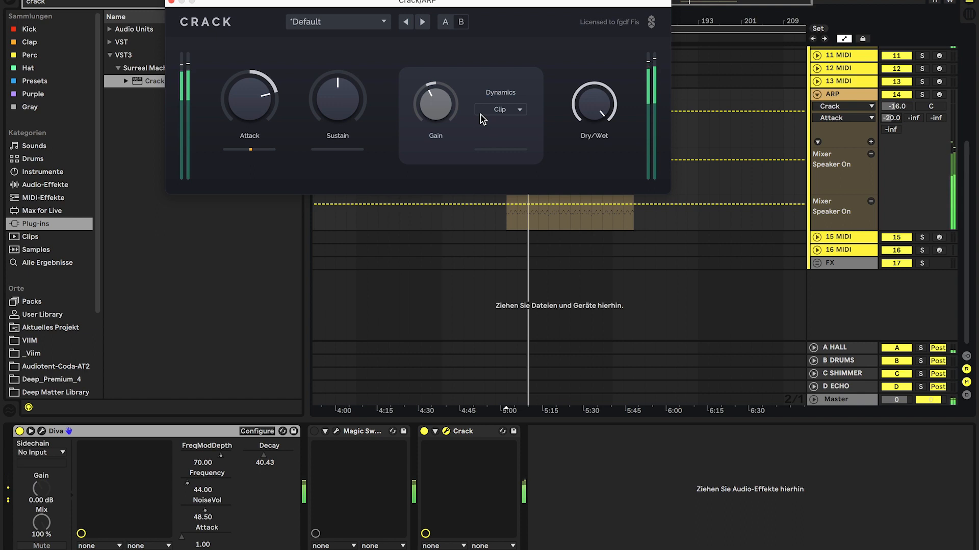
left_click(425, 431)
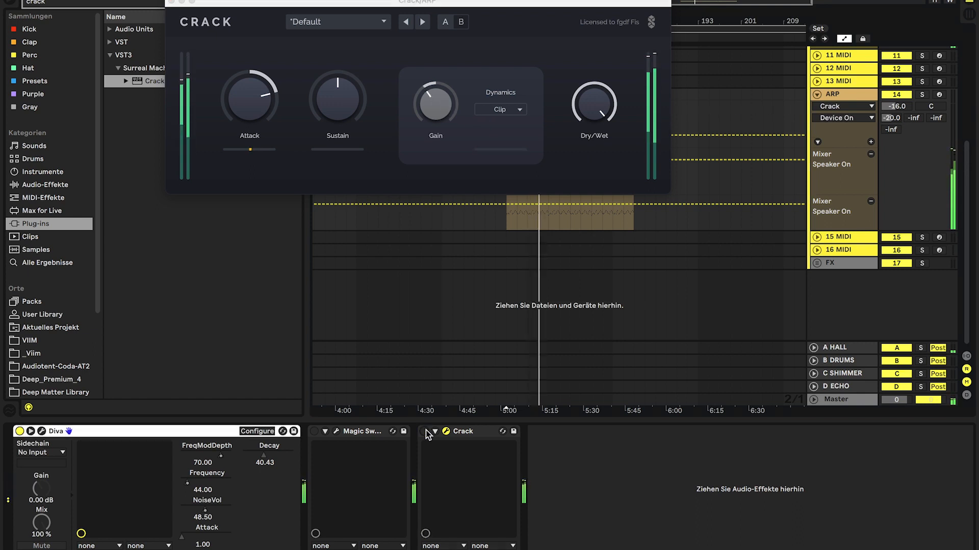
left_click(425, 432)
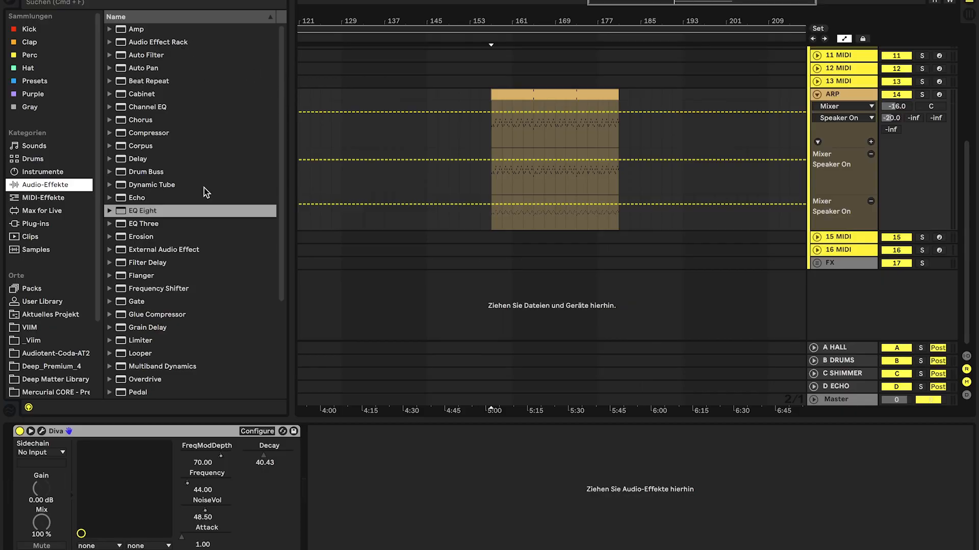
- Add an EQ Eight after Diva on the ARP track and set its band 1 to a low-cut filter
scroll(204, 188, "down", 8)
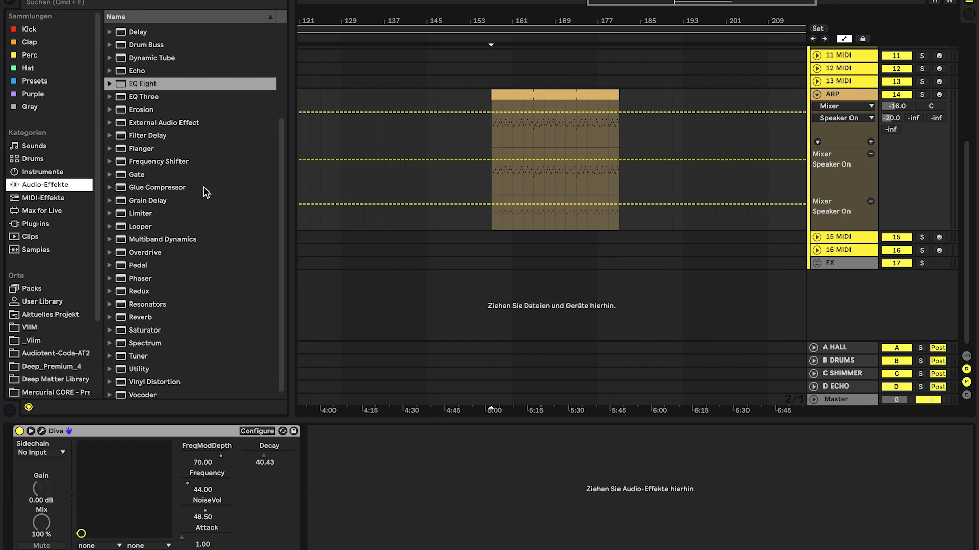
scroll(204, 187, "down", 1)
scroll(203, 188, "up", 8)
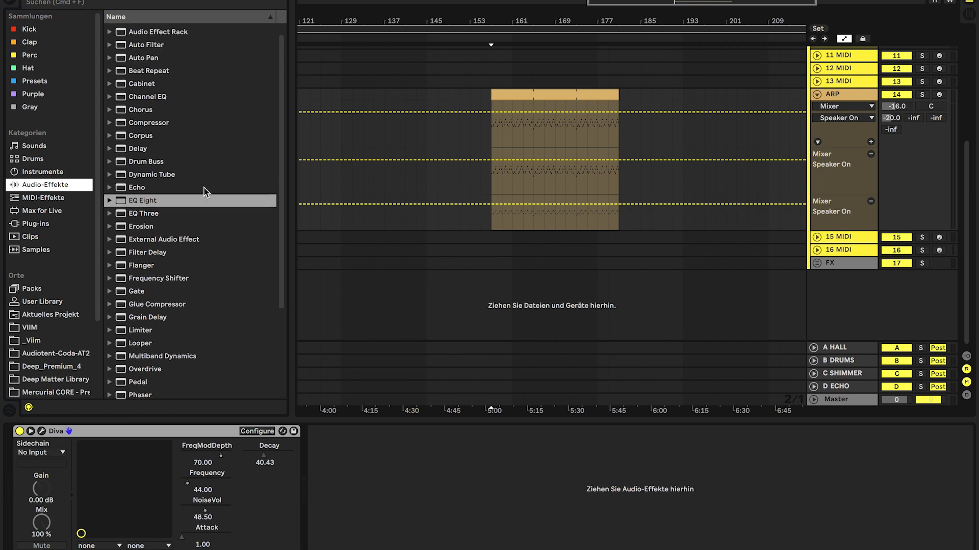
scroll(204, 188, "up", 1)
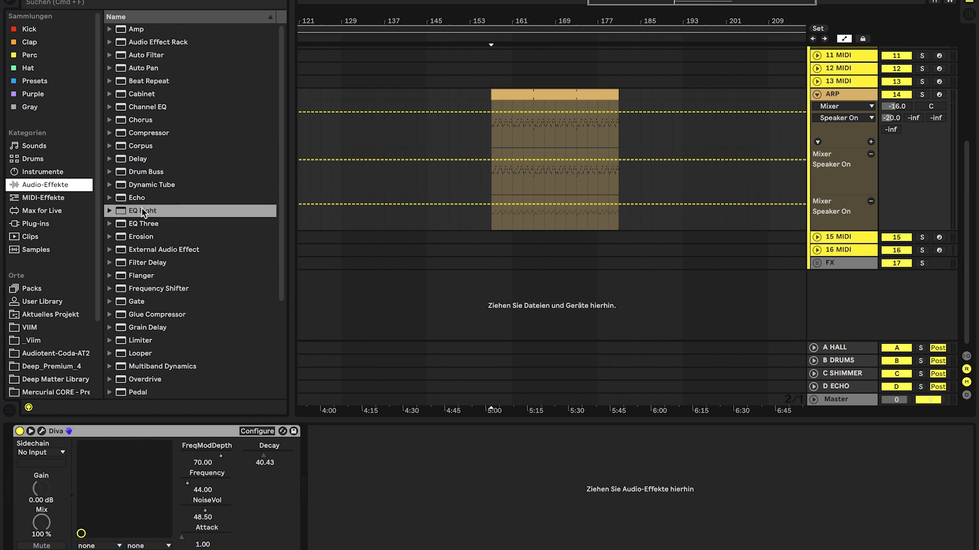
left_click_drag(144, 211, 382, 512)
left_click(359, 538)
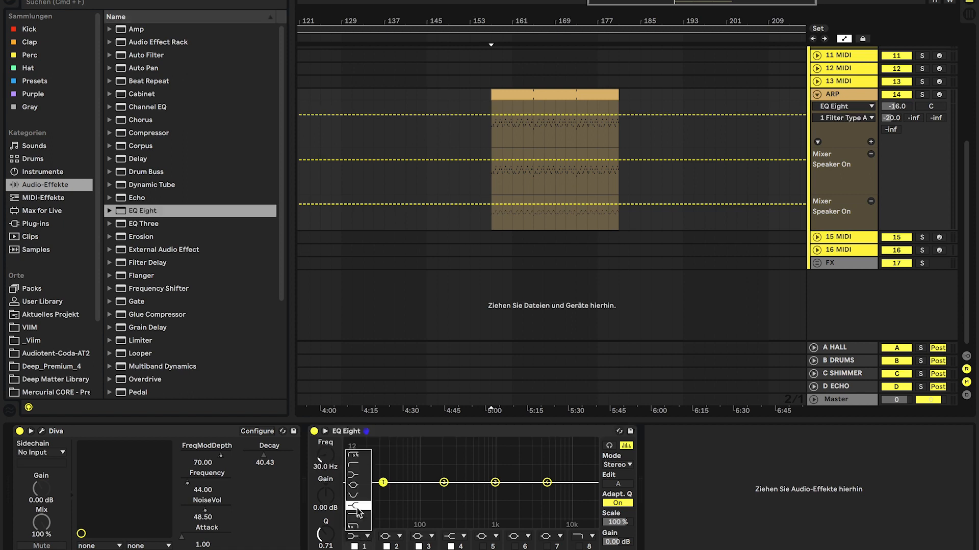
left_click(355, 466)
- Shape the arp's EQ during playback: low cut at about 220 Hz, raised band 4, and band 3 boosted 2.85 dB at 599 Hz
key("space")
left_click_drag(383, 492, 446, 490)
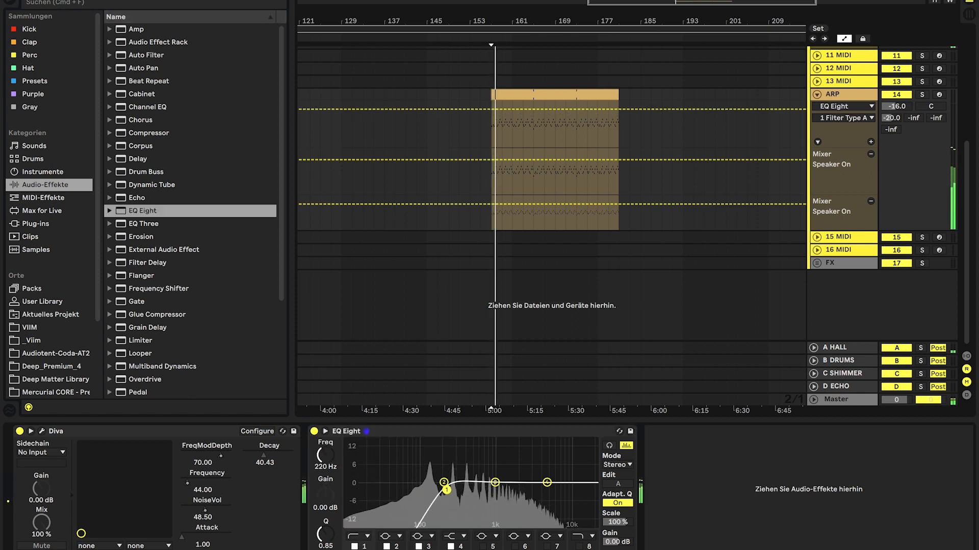
left_click(546, 482)
left_click_drag(546, 483, 478, 475)
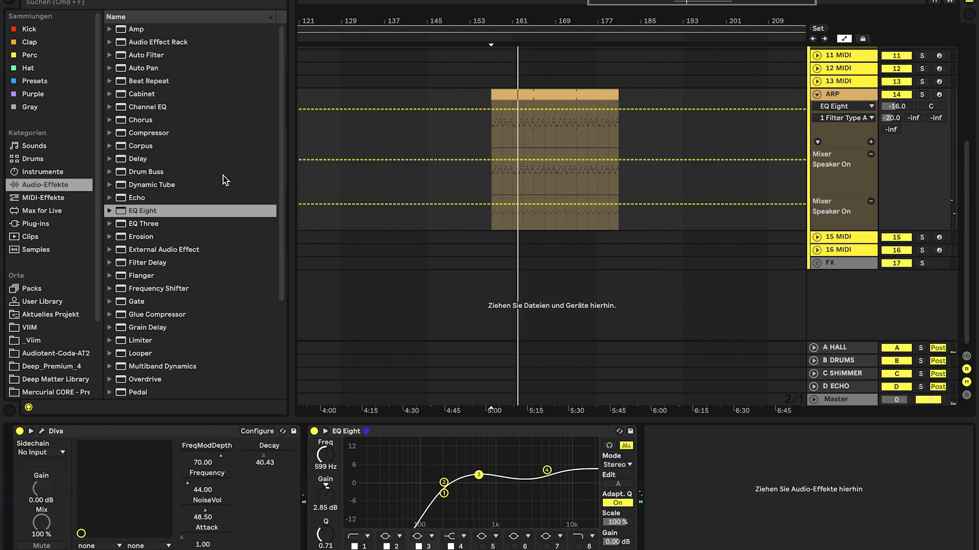
- Add an Auto Pan after the EQ Eight with Amount 49.2 % and Rate 0.92 Hz, and play the arp
double_click(143, 71)
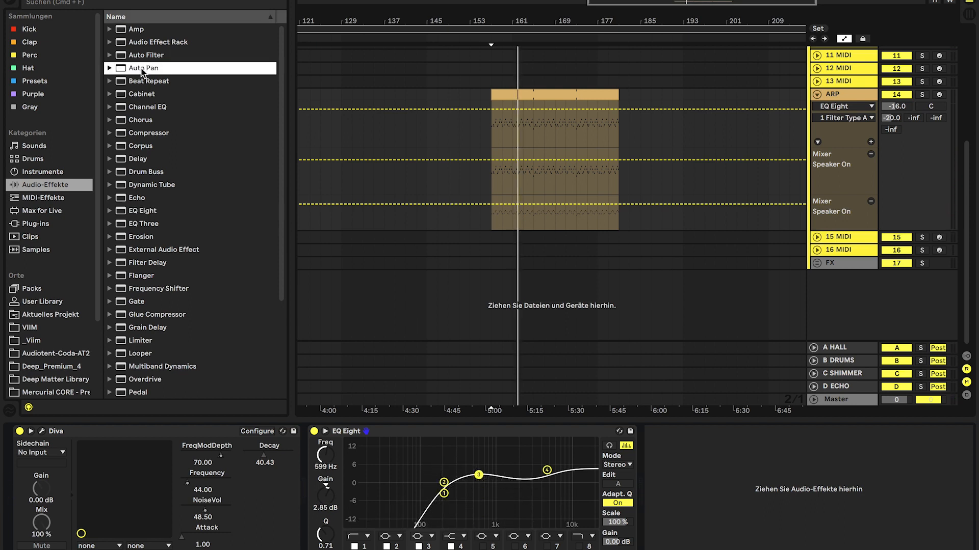
mouse_move(665, 511)
left_mouse_down()
mouse_move(665, 489)
mouse_move(703, 510)
mouse_move(665, 500)
left_mouse_up()
key("space")
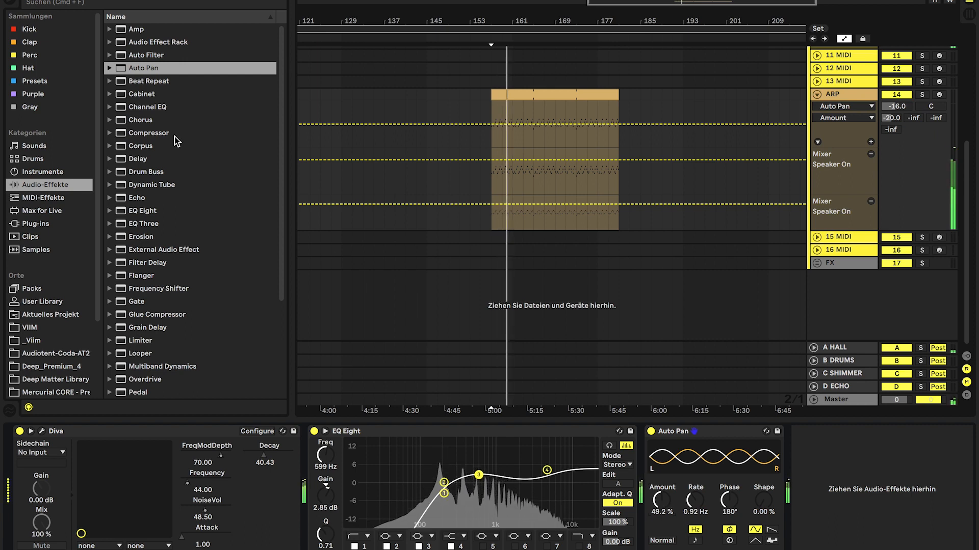
- Add Erosion at the end of the ARP chain in Wide Noise mode, at 18.0 kHz with an Amount of 34.4
double_click(141, 236)
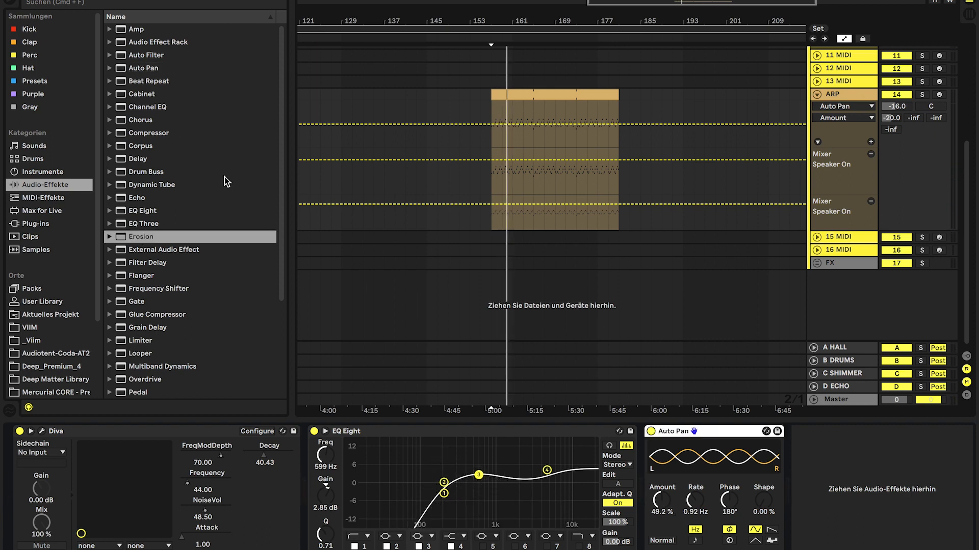
double_click(153, 237)
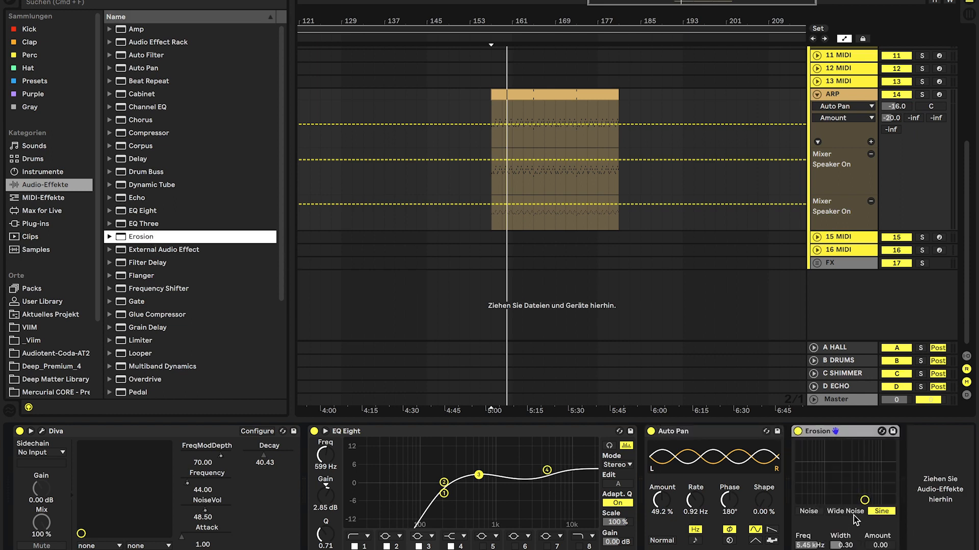
left_click(852, 513)
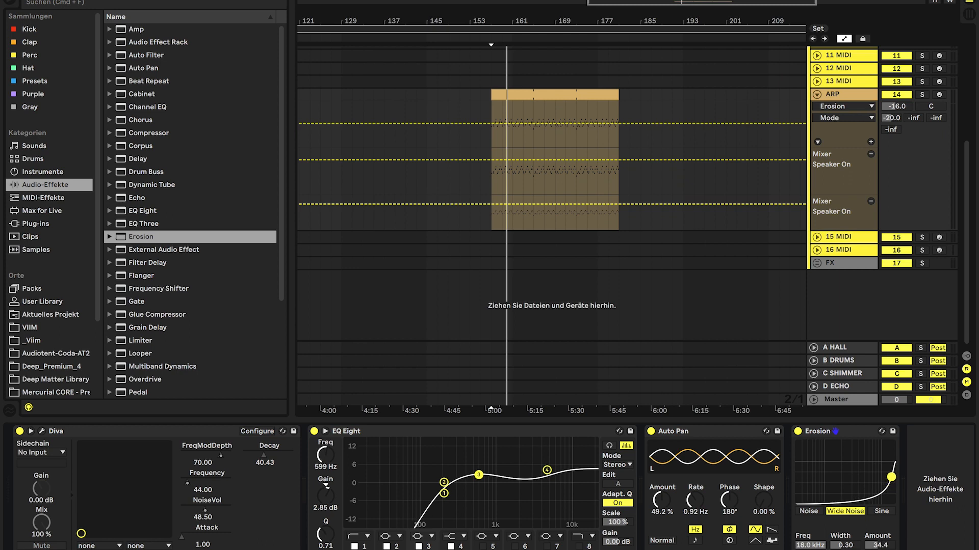
- Set Erosion's Amount to 28.6 and Width to 0.14 during playback, and compare the arp with Erosion off and on
key("space")
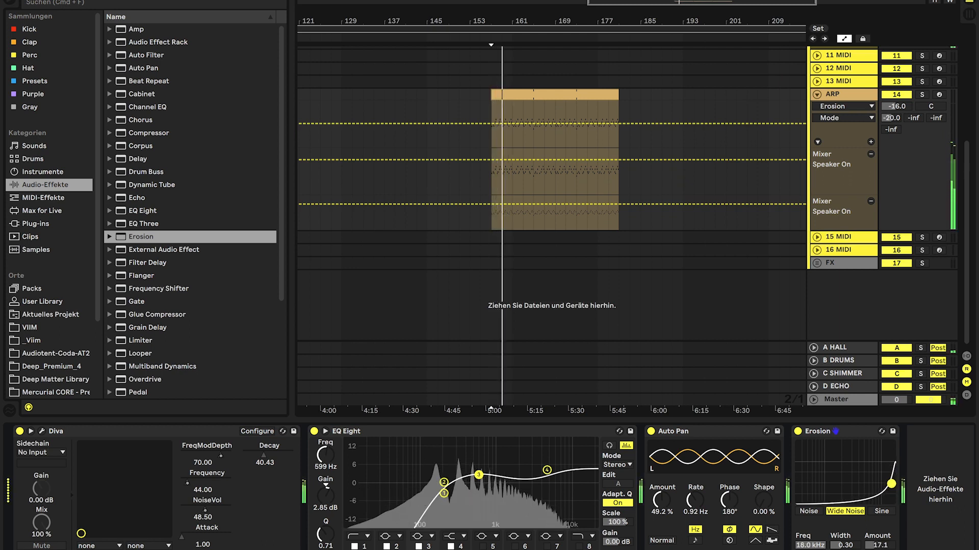
left_click_drag(891, 477, 891, 479)
left_click_drag(845, 545, 845, 549)
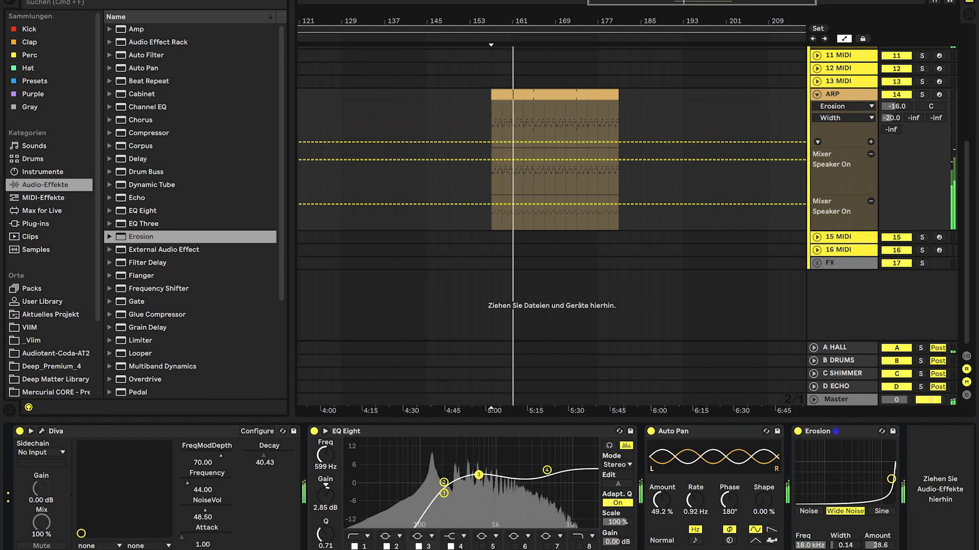
left_click(798, 432)
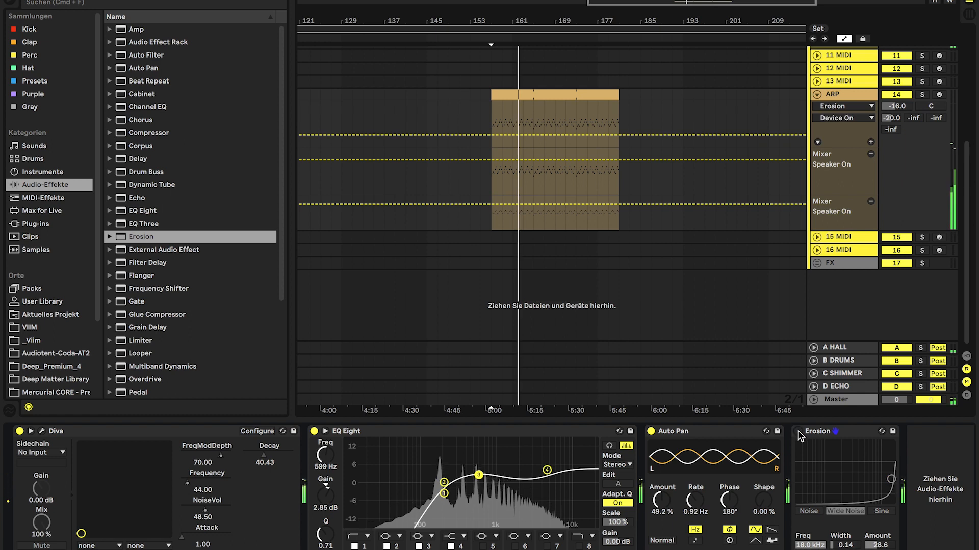
left_click(798, 432)
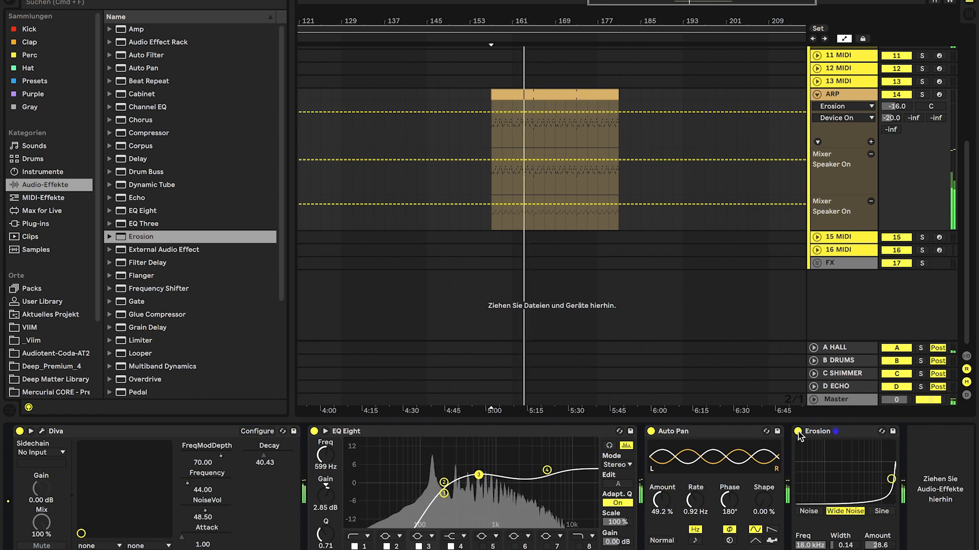
key("space")
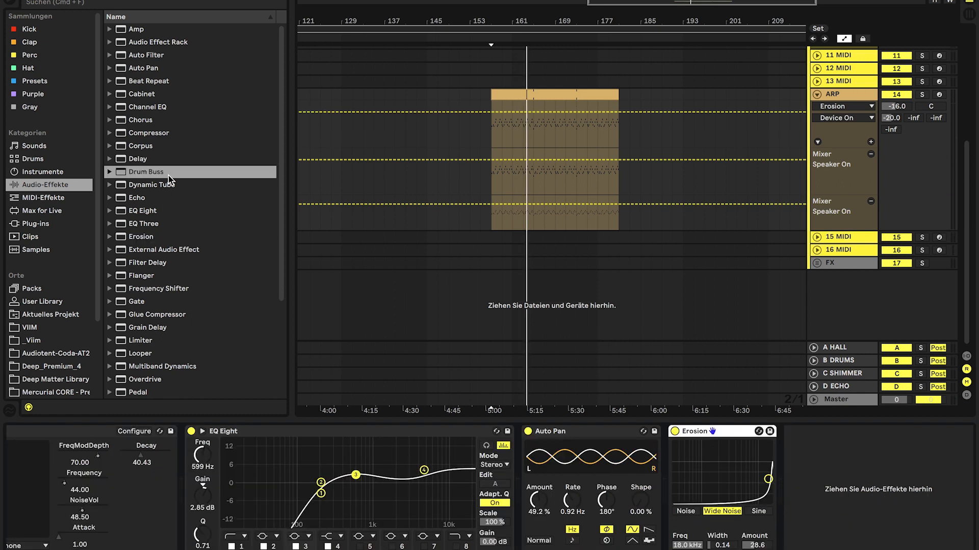
- Add a Drum Buss at the end of the ARP chain and raise its Drive to about 30 %
double_click(141, 173)
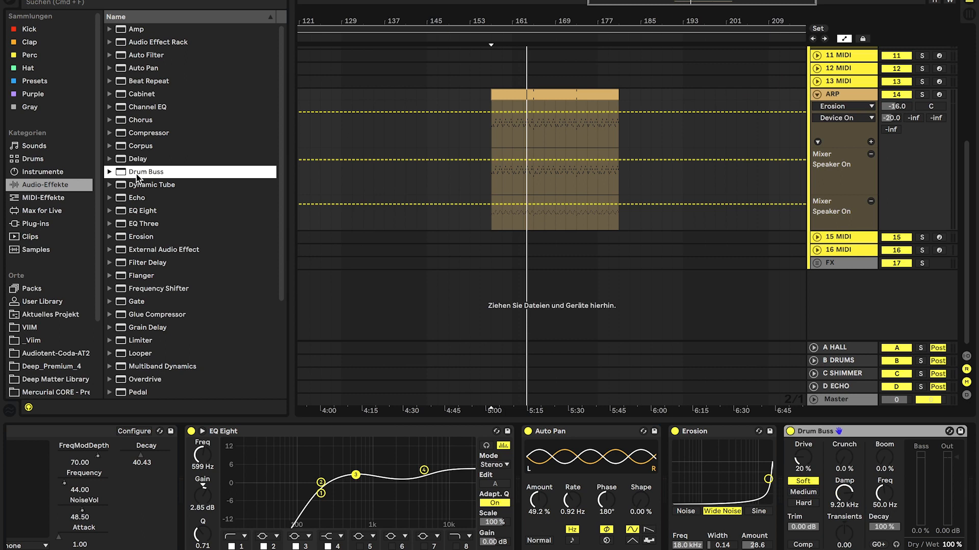
left_click(865, 485)
scroll(865, 484, "right", 3)
left_click_drag(735, 460, 738, 438)
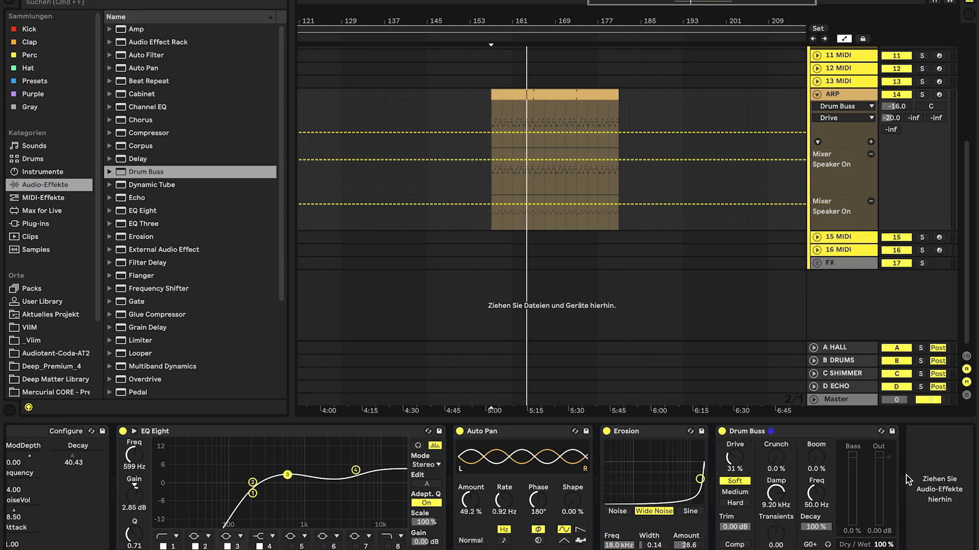
- Play the arp with Drum Buss off and on, and set its Crunch to 32 % and Transients to 0.32
key("space")
left_click(722, 432)
left_click(721, 431)
left_click_drag(775, 458, 776, 421)
left_click_drag(784, 536, 784, 515)
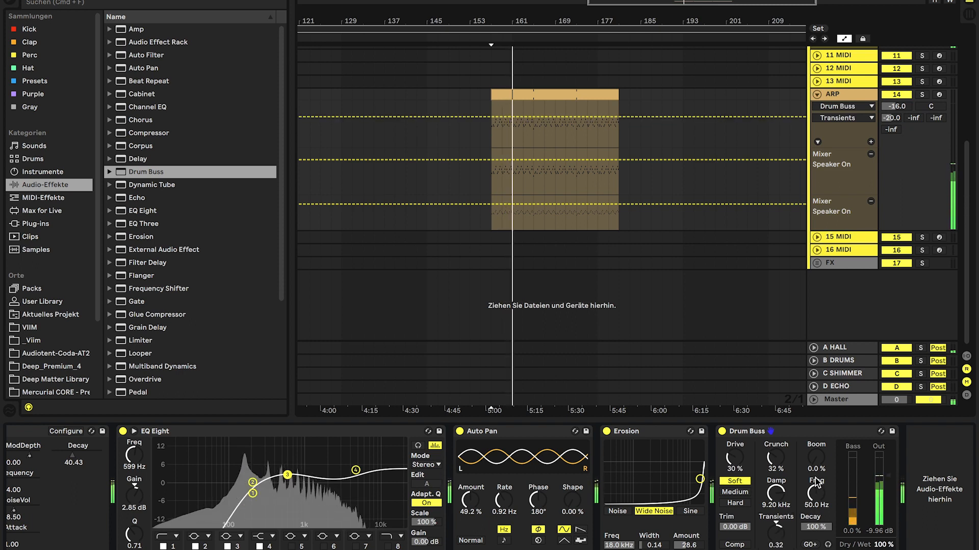
- Set Drum Buss to Medium drive with an output gain of -11.1 dB, and compare the arp with it off and on
left_click(737, 493)
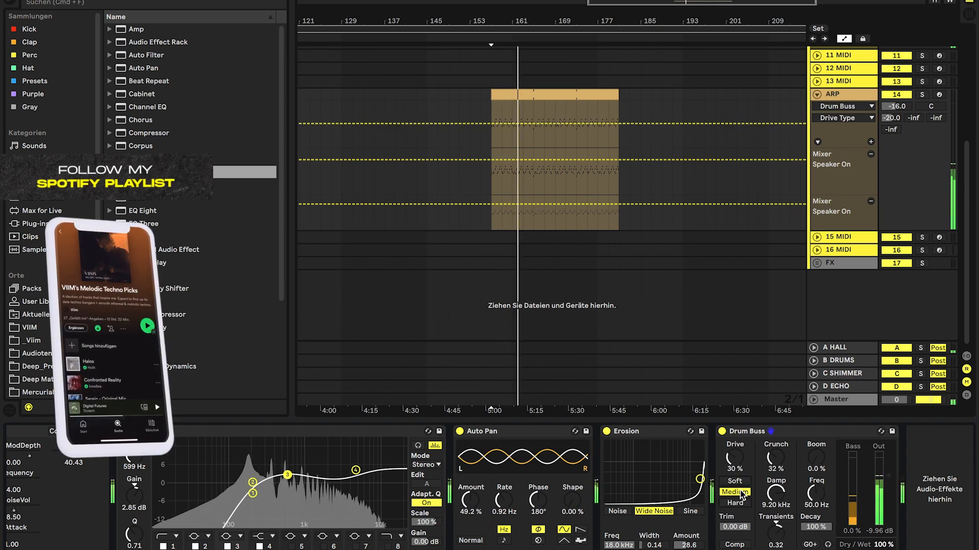
left_click_drag(881, 480, 881, 483)
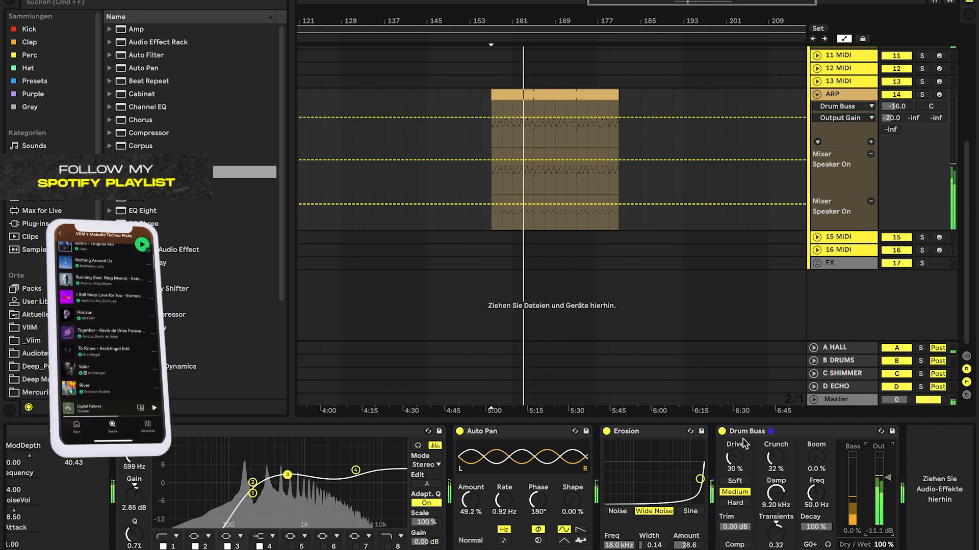
left_click(722, 431)
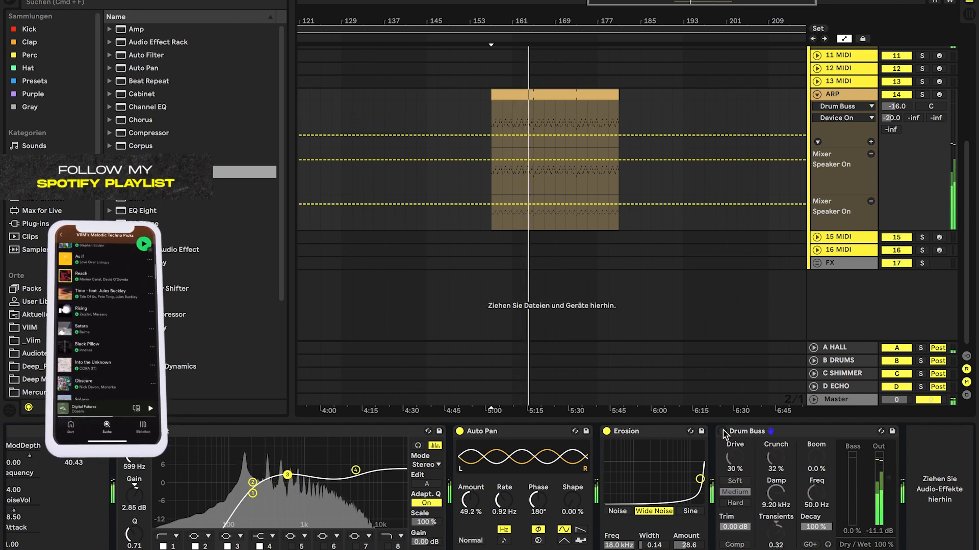
left_click(722, 431)
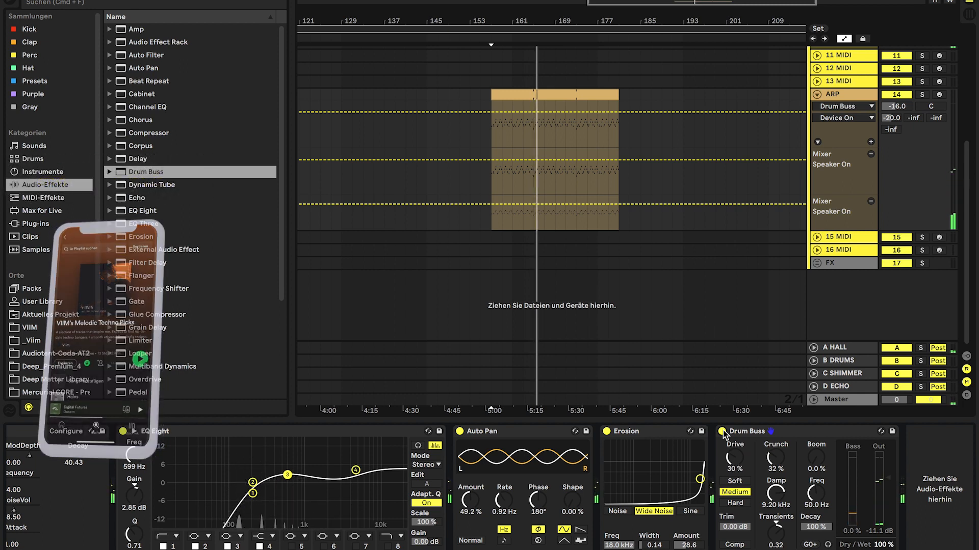
- Add an Echo after Drum Buss and set its filter to HP 278 Hz and LP 4.53 kHz
double_click(126, 199)
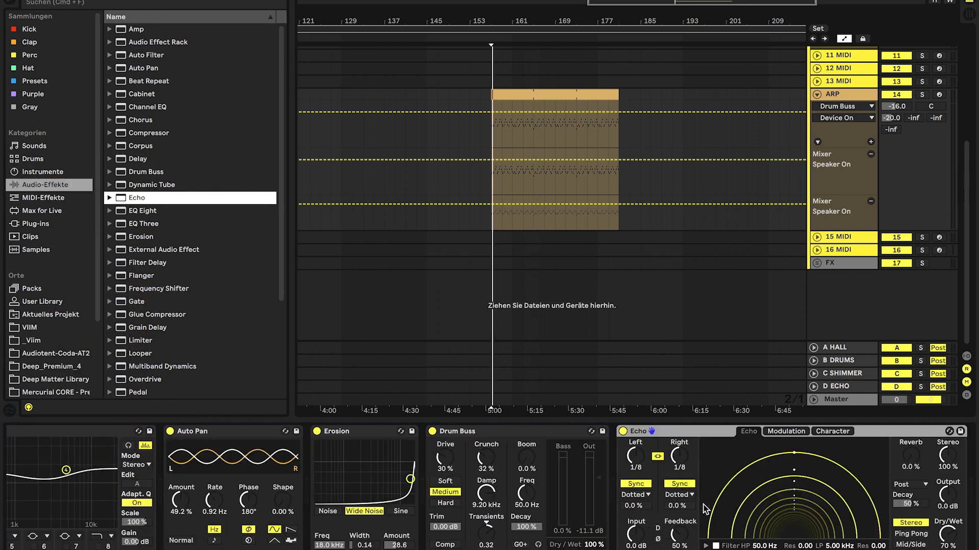
scroll(718, 509, "right", 3)
left_click(637, 546)
left_click(780, 535)
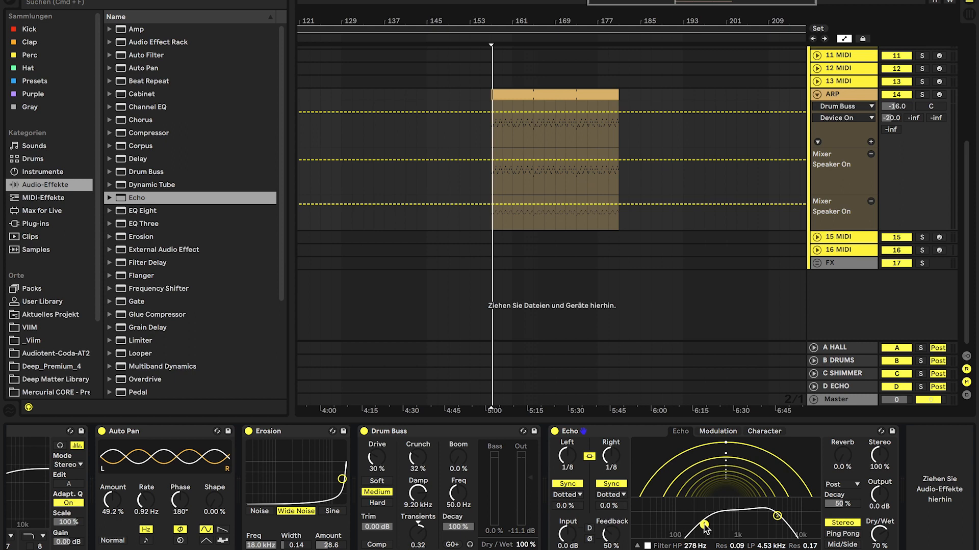
- Set Echo's Dry/Wet to 33 % and its channel mode to Ping Pong
left_click_drag(879, 534, 879, 549)
left_click(847, 537)
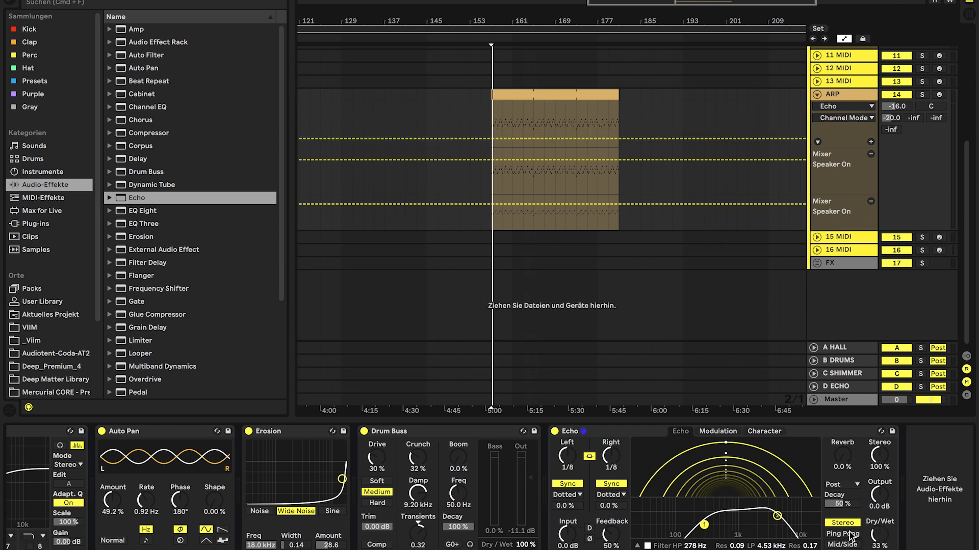
left_click(848, 535)
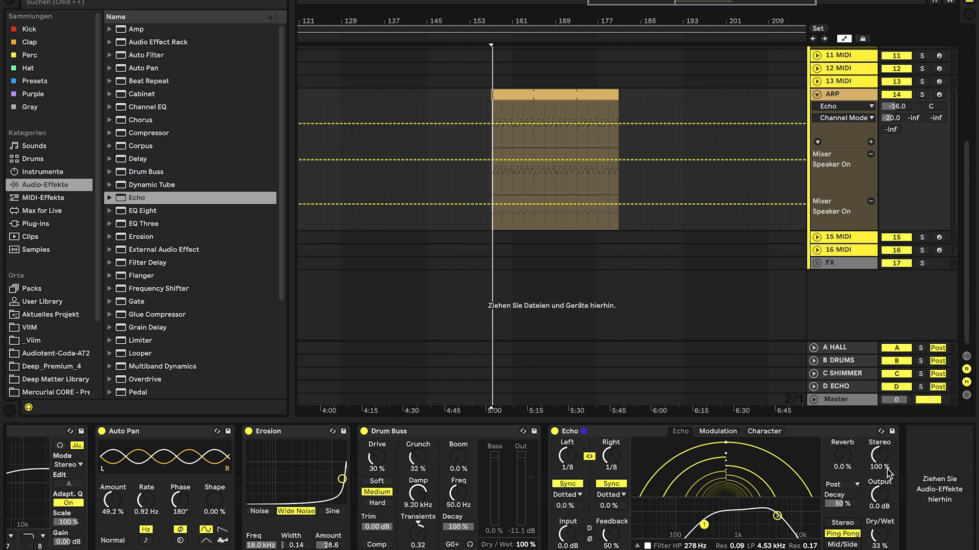
- Play the arp and set Echo's sync mode to Notes, with Reverb at 28 % and Decay at about 34 %
key("space")
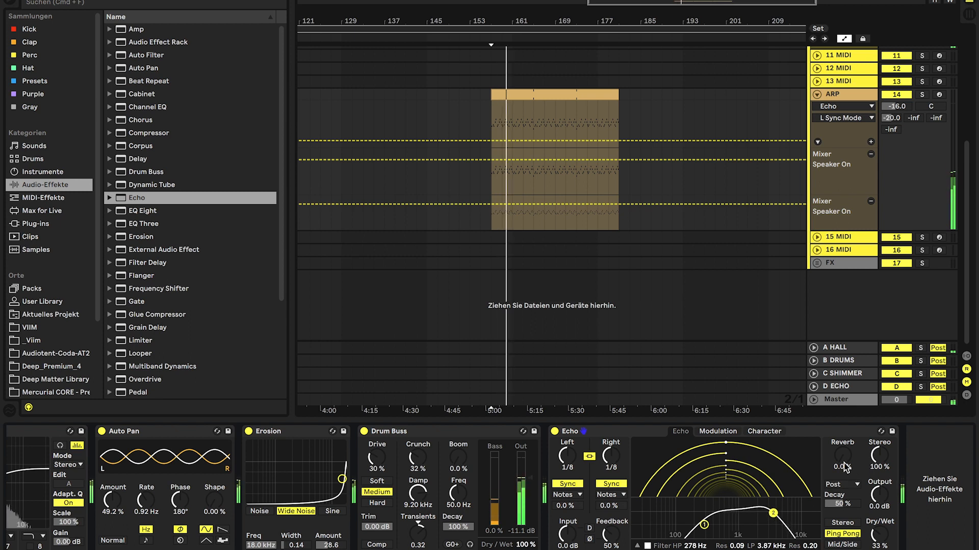
left_click_drag(842, 456, 842, 427)
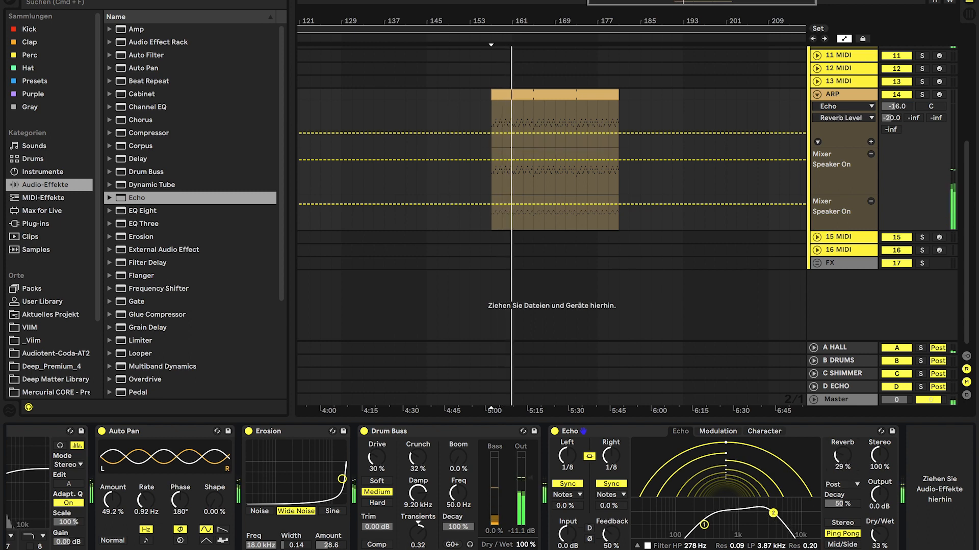
left_click(840, 504)
left_click_drag(840, 504, 840, 512)
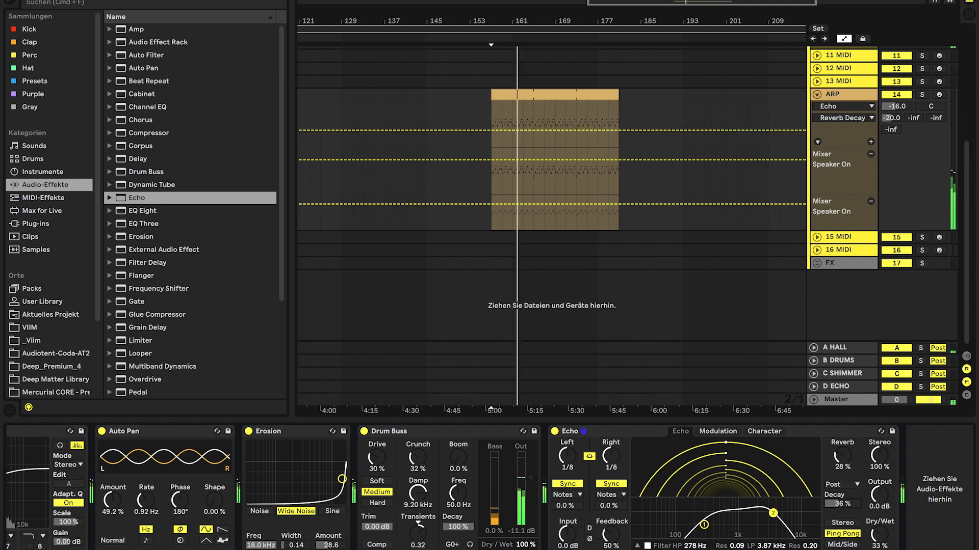
- Narrow Echo's filter to HP 343 Hz and LP 2.30 kHz, set Feedback to 23 %, and compare with Echo off and on
left_click_drag(774, 513, 760, 513)
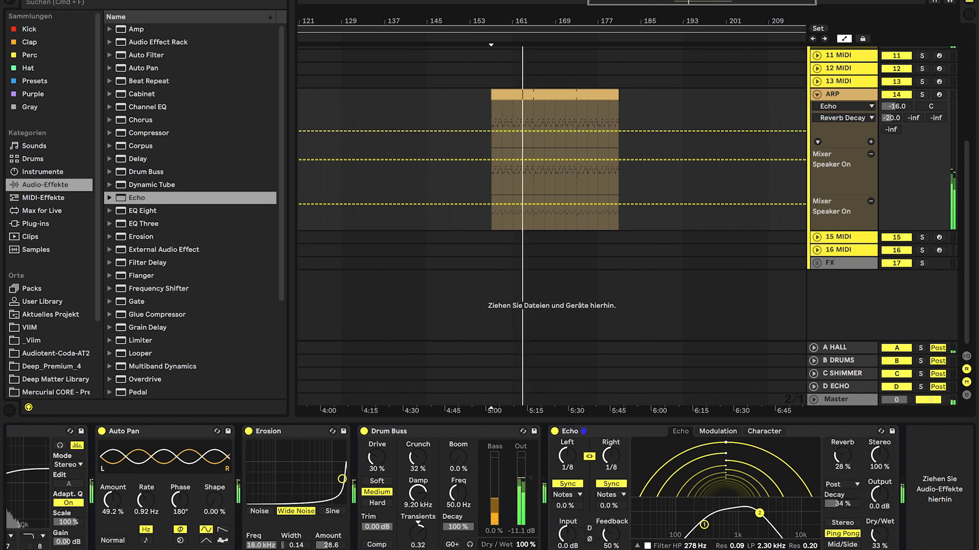
mouse_move(704, 524)
left_mouse_down()
mouse_move(725, 524)
mouse_move(713, 525)
left_mouse_up()
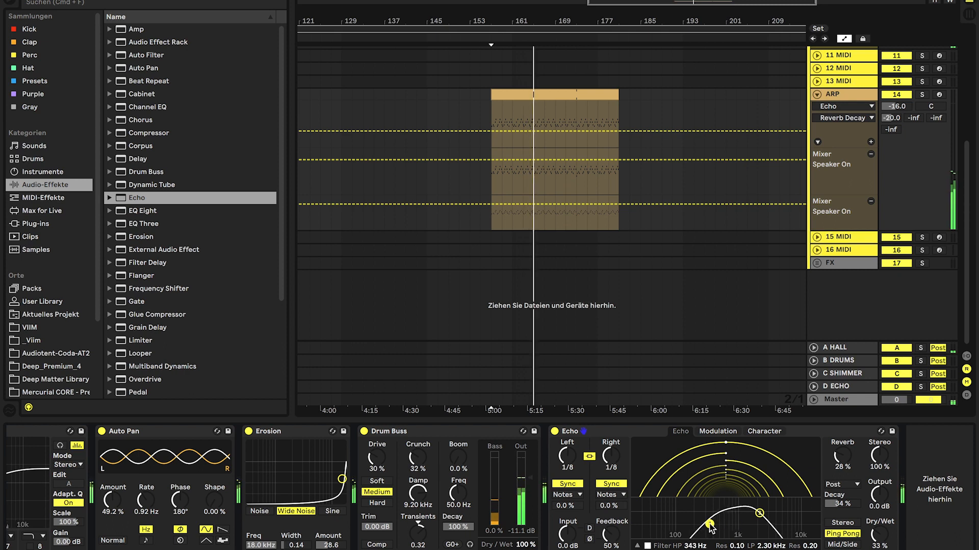
left_click_drag(606, 535, 606, 548)
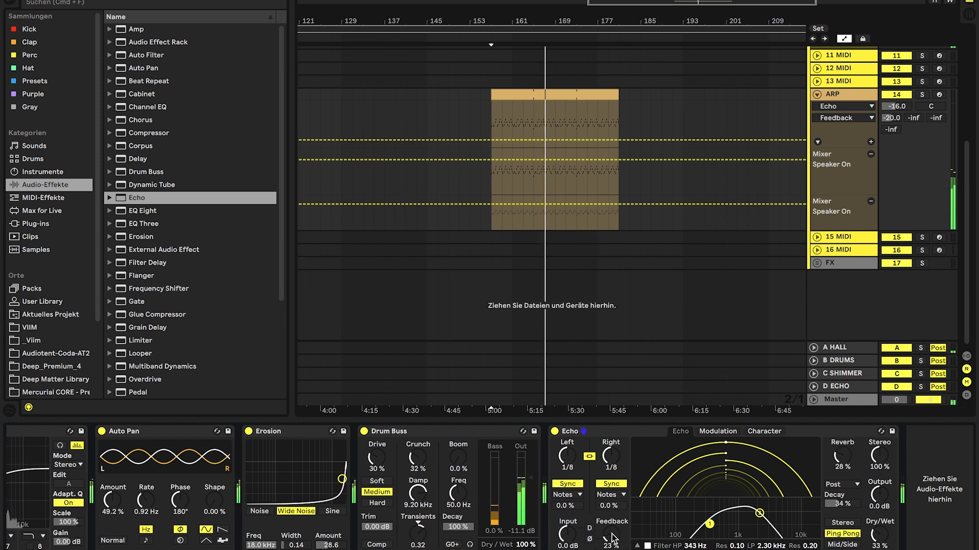
left_click(557, 432)
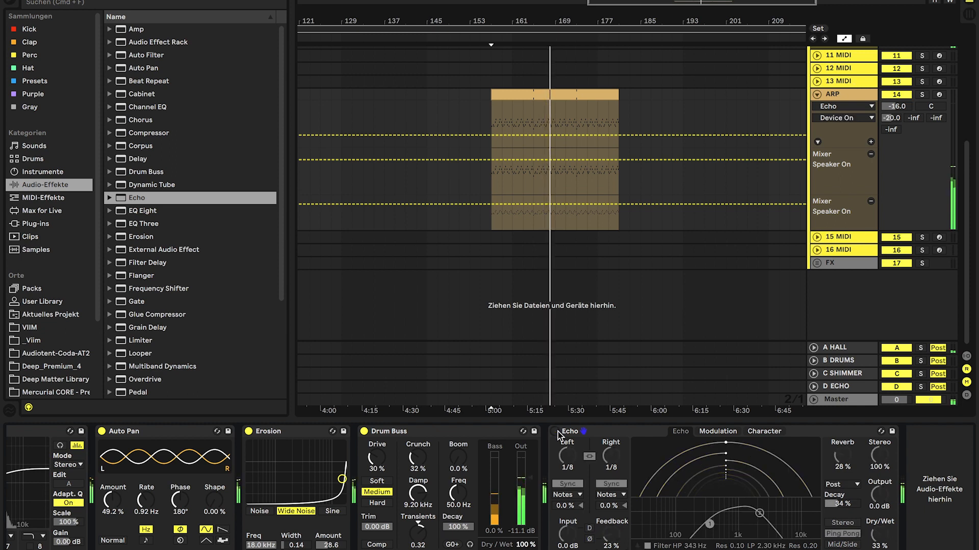
left_click(557, 432)
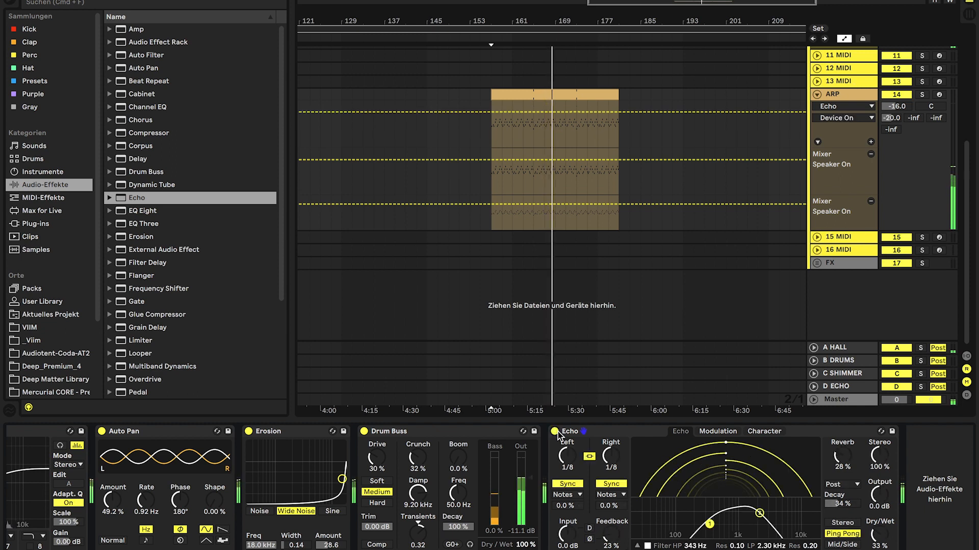
- Group the effects from EQ Eight through Echo into an Audio Effect Rack, and play the arp with the rack off and on
left_click(597, 434)
scroll(646, 437, "left", 6)
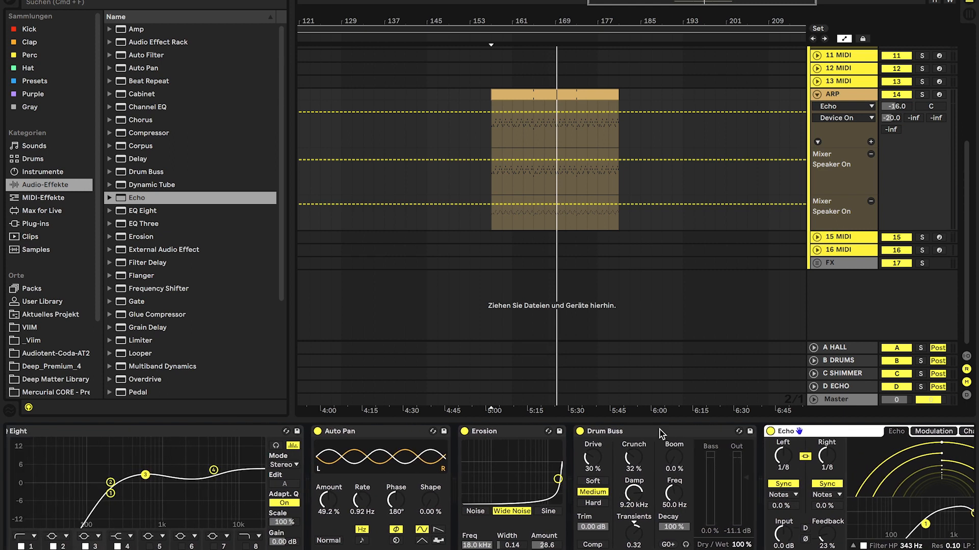
left_click(268, 434)
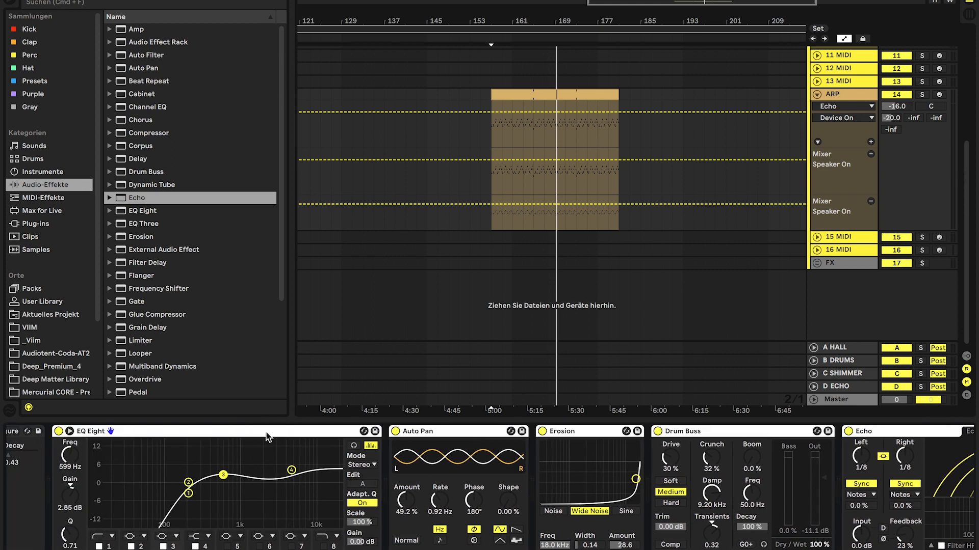
key("super+g")
left_click(60, 432)
key("space")
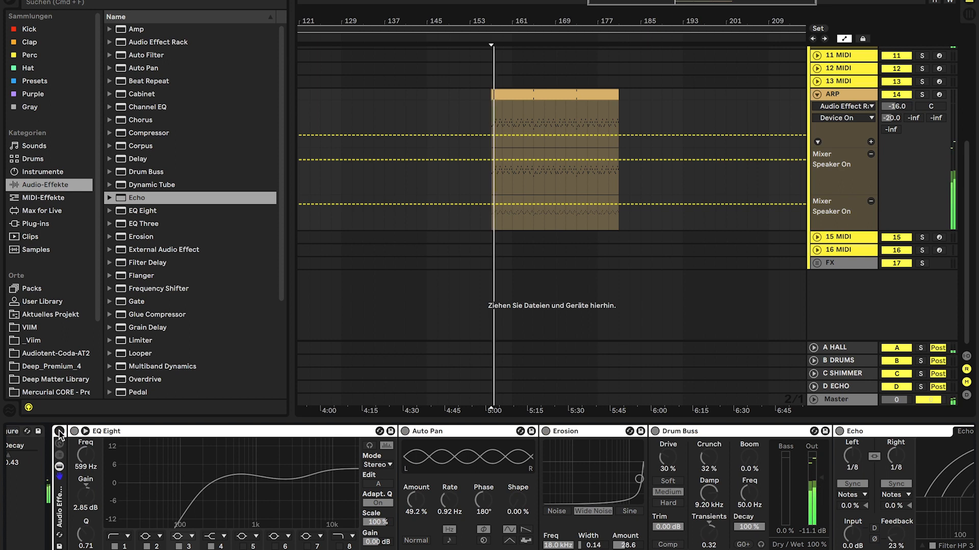
left_click(59, 431)
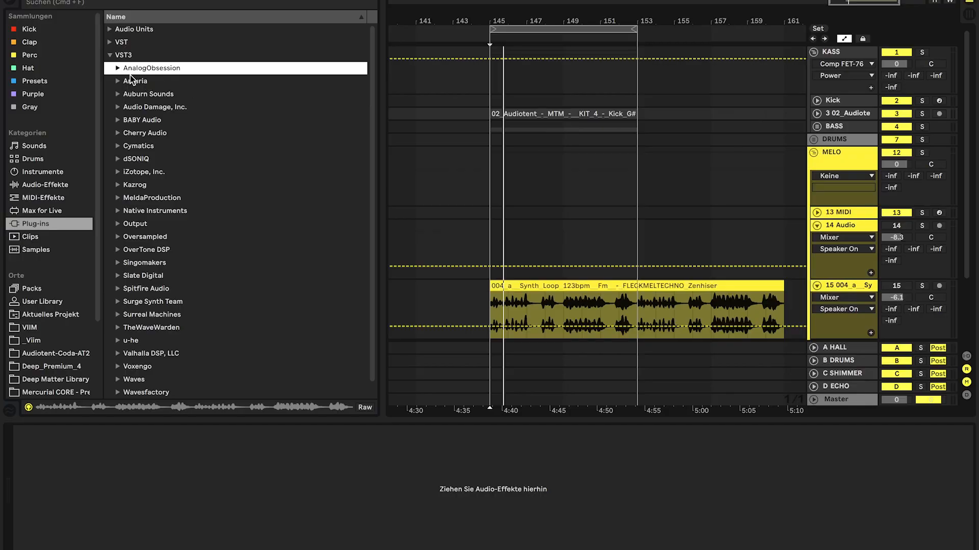
- Expand the AnalogObsession folder in the VST3 plug-ins and look through its plug-in list
left_click(118, 68)
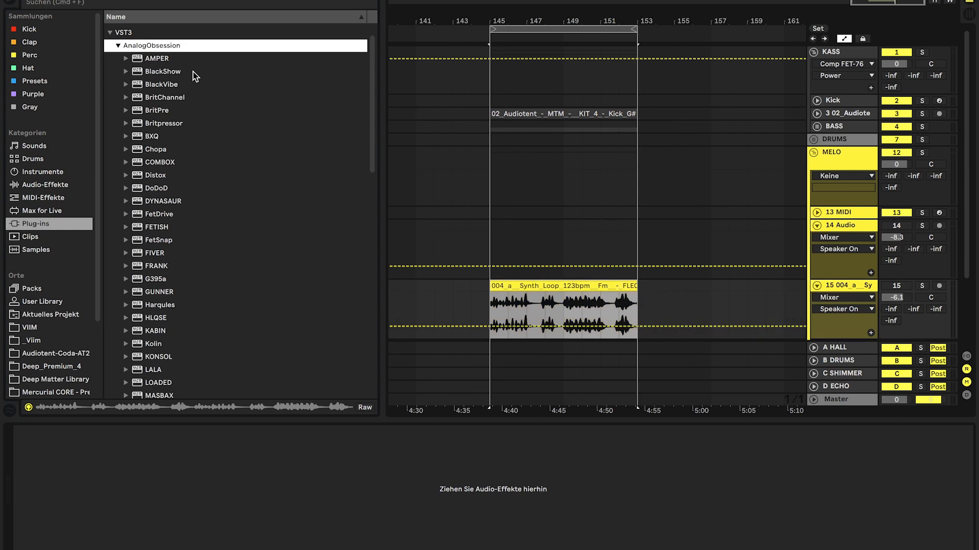
scroll(194, 76, "down", 10)
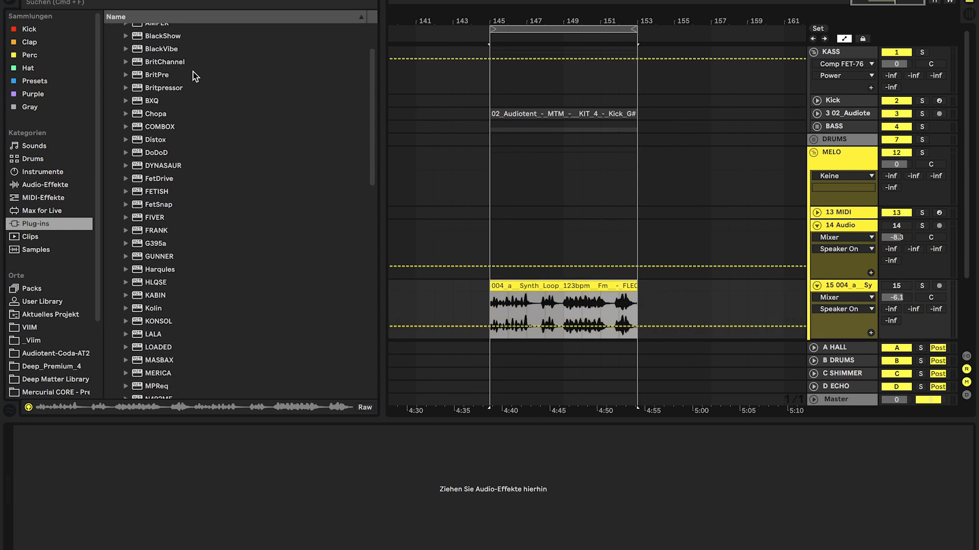
scroll(214, 204, "down", 15)
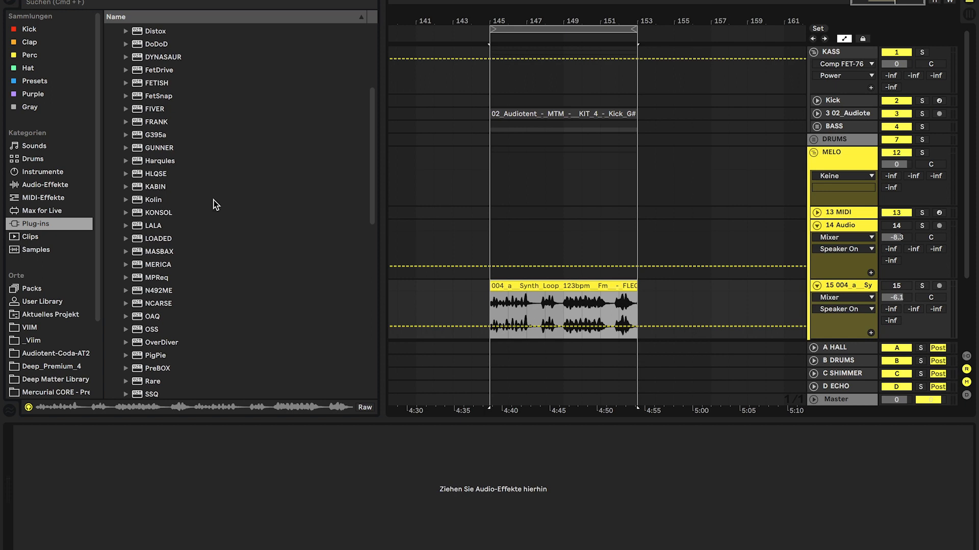
scroll(214, 204, "up", 20)
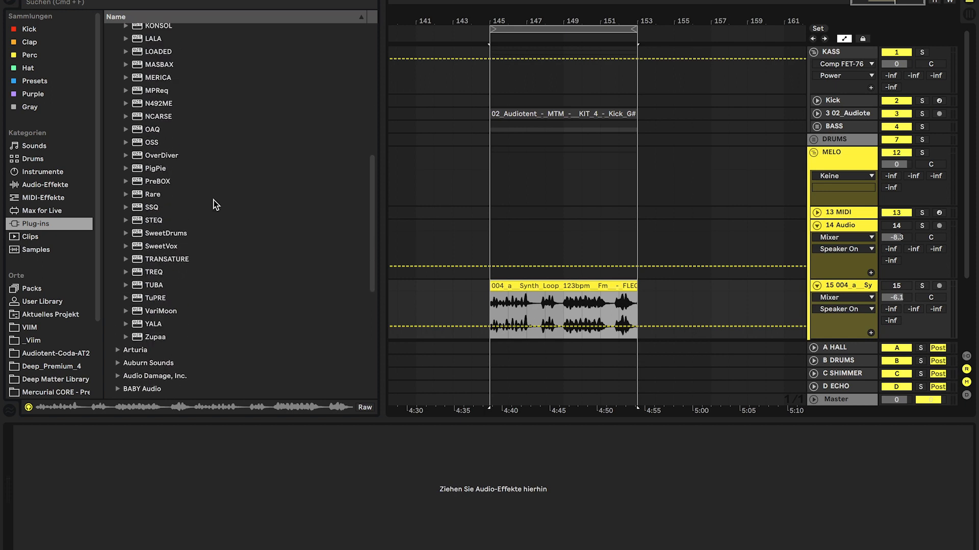
scroll(214, 204, "up", 6)
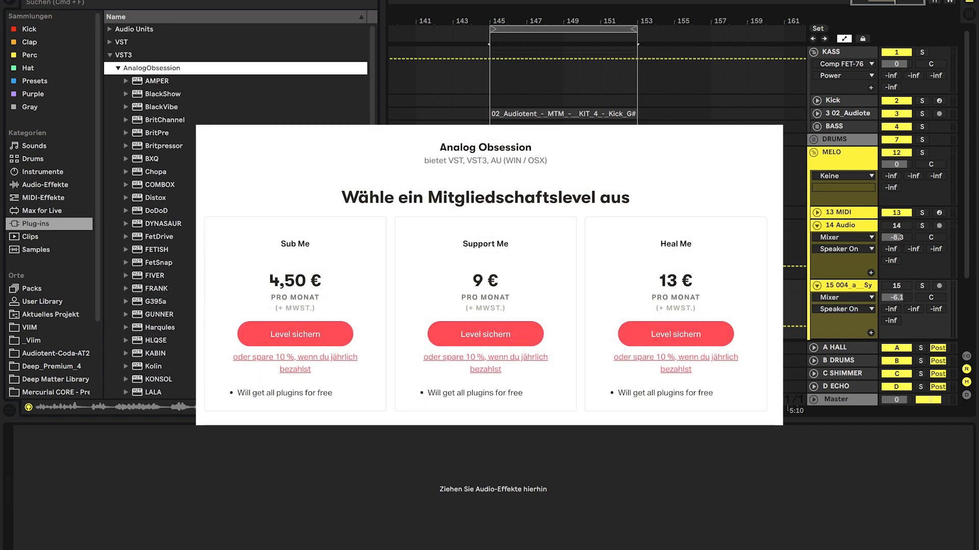
scroll(153, 214, "down", 4)
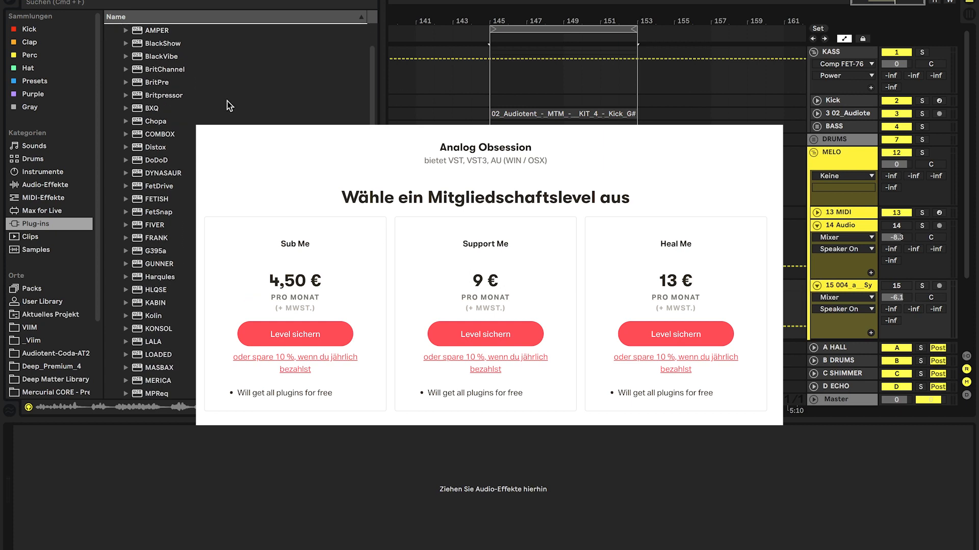
scroll(212, 354, "up", 3)
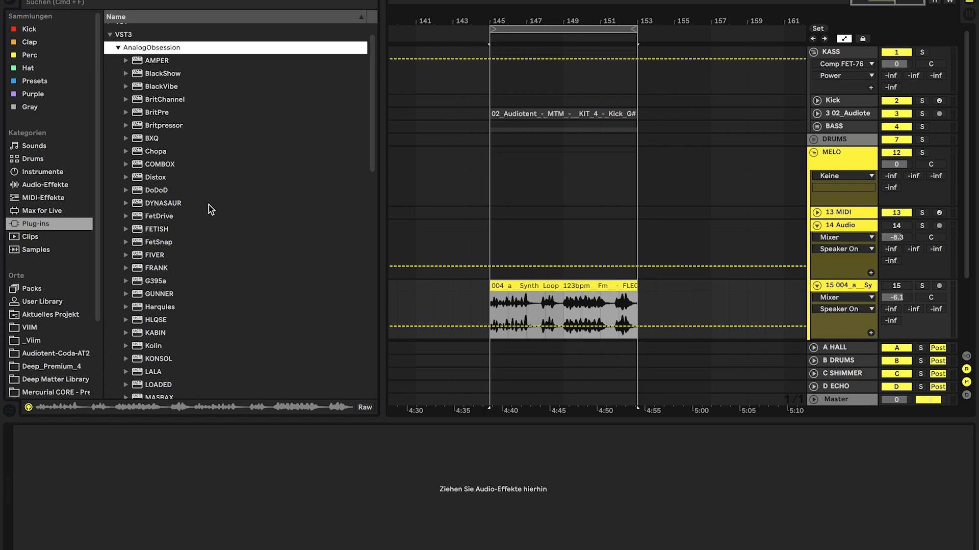
- Narrow the browser, solo the 02_Audiotent kick track, and load TRANSATURE from the AnalogObsession plug-ins onto it
left_click_drag(383, 159, 302, 159)
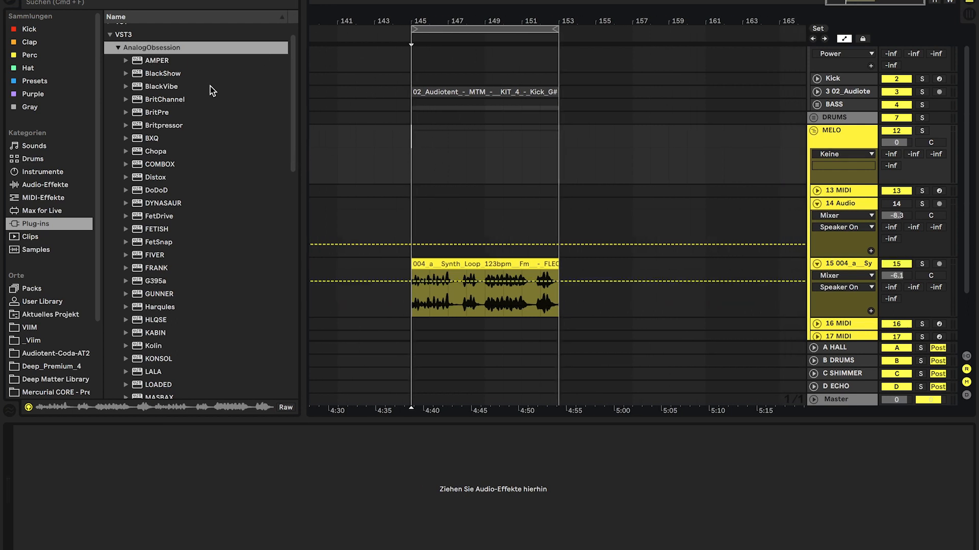
scroll(858, 100, "up", 1)
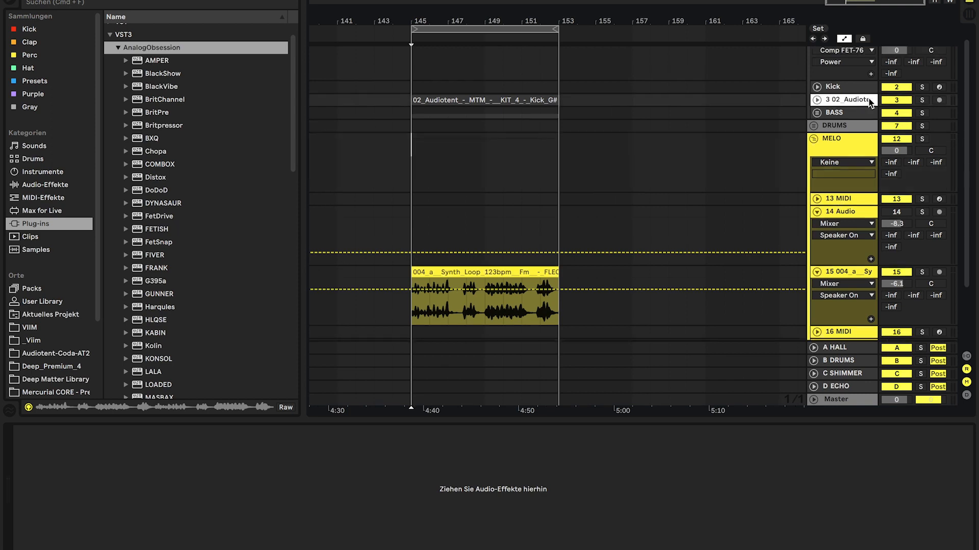
left_click(922, 100)
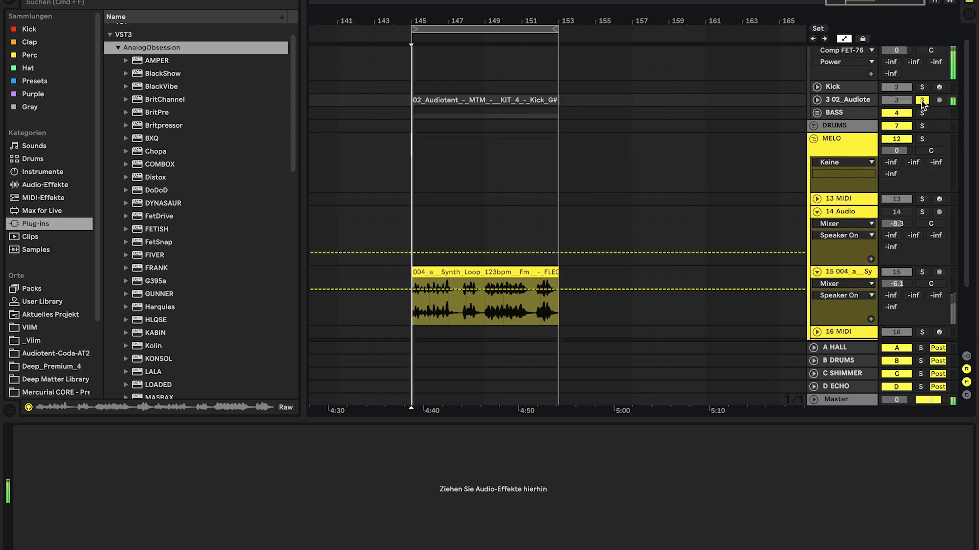
left_click(848, 101)
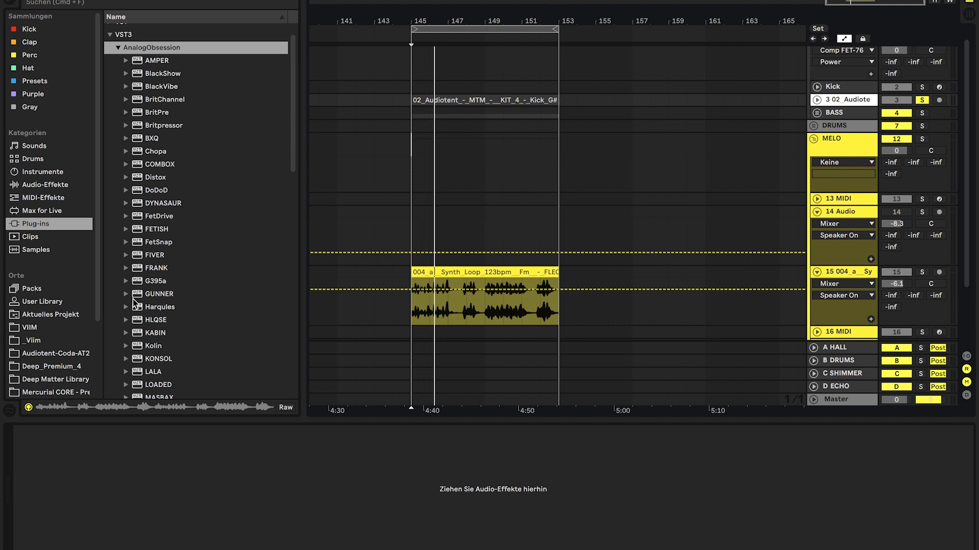
scroll(134, 305, "down", 8)
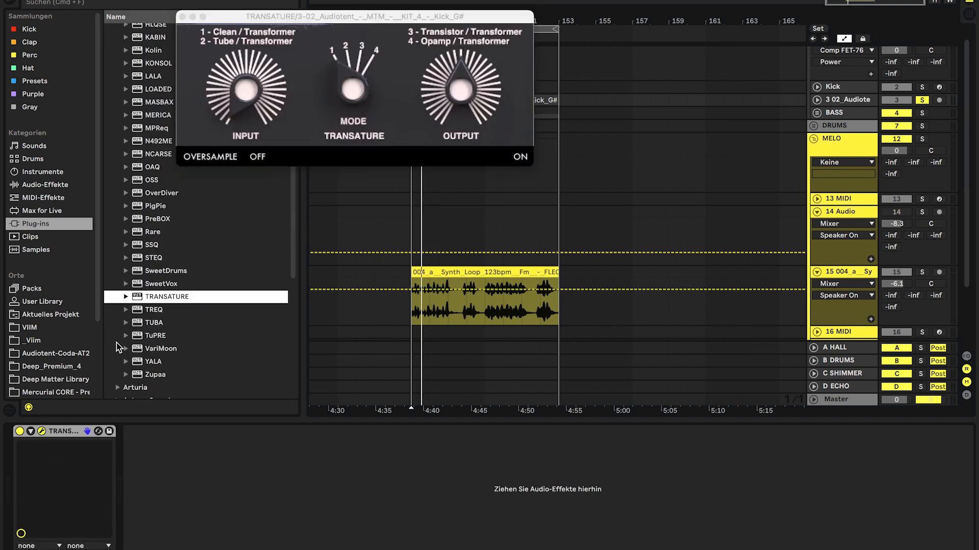
- Play the kick and raise TRANSATURE's Input to slightly past its middle position
left_click_drag(246, 90, 246, 55)
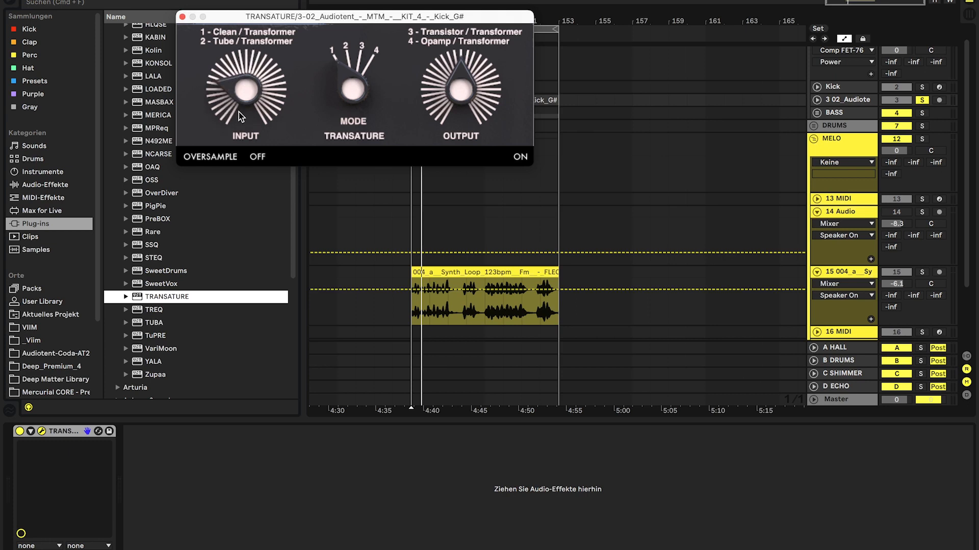
key("space")
left_click_drag(239, 82, 214, 5)
left_click_drag(250, 96, 250, 125)
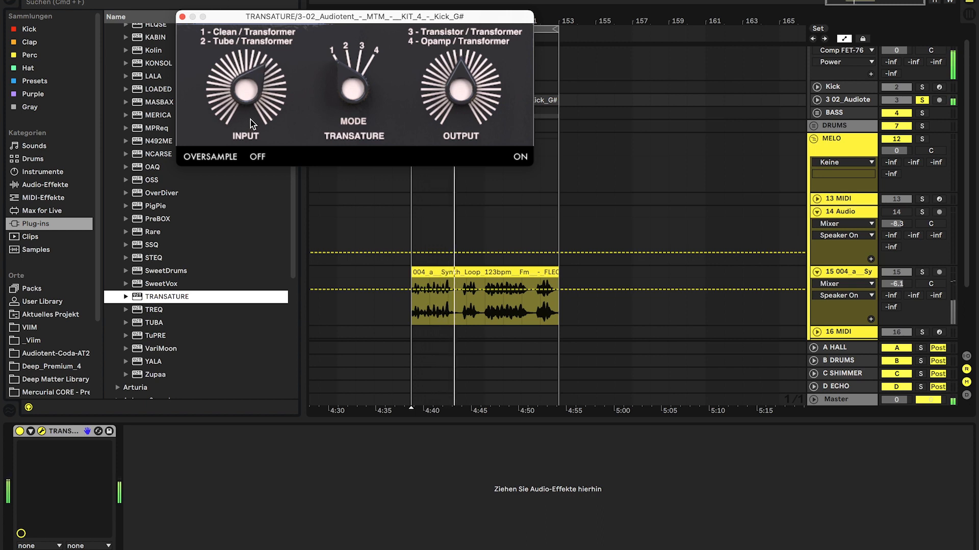
- Set TRANSATURE to mode 3 (Transistor/Transformer), balance Input against a slightly raised Output, and compare the kick with the effect bypassed
left_click_drag(354, 87, 350, 78)
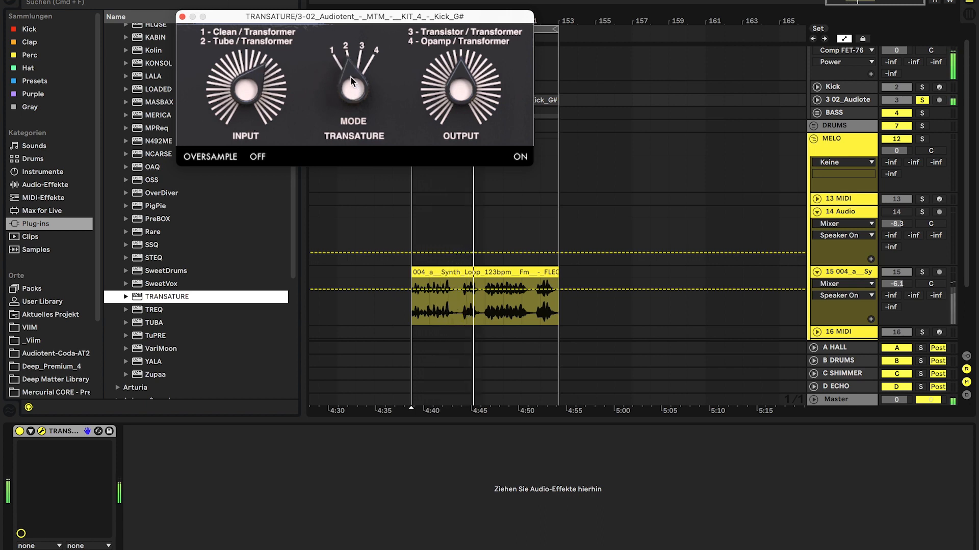
left_click_drag(249, 90, 255, 43)
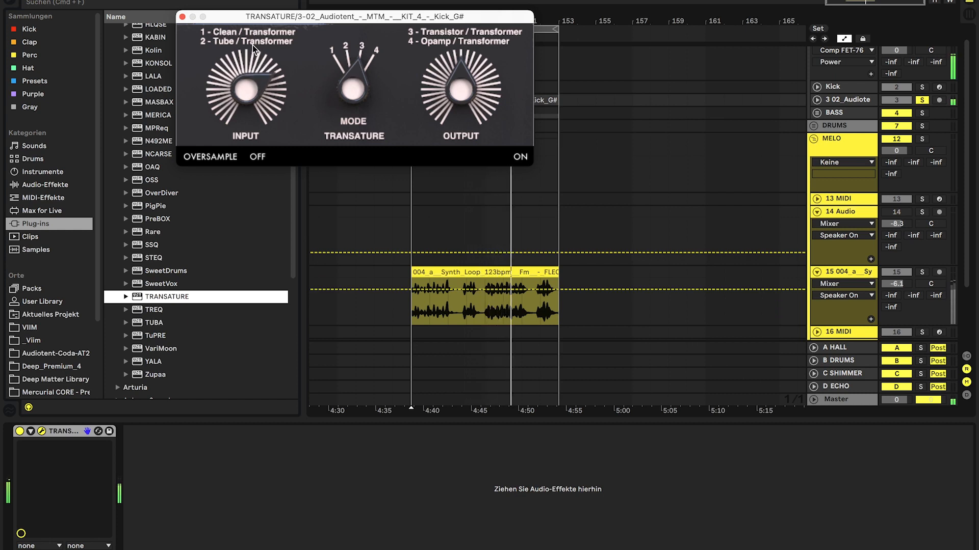
left_click_drag(464, 88, 474, 73)
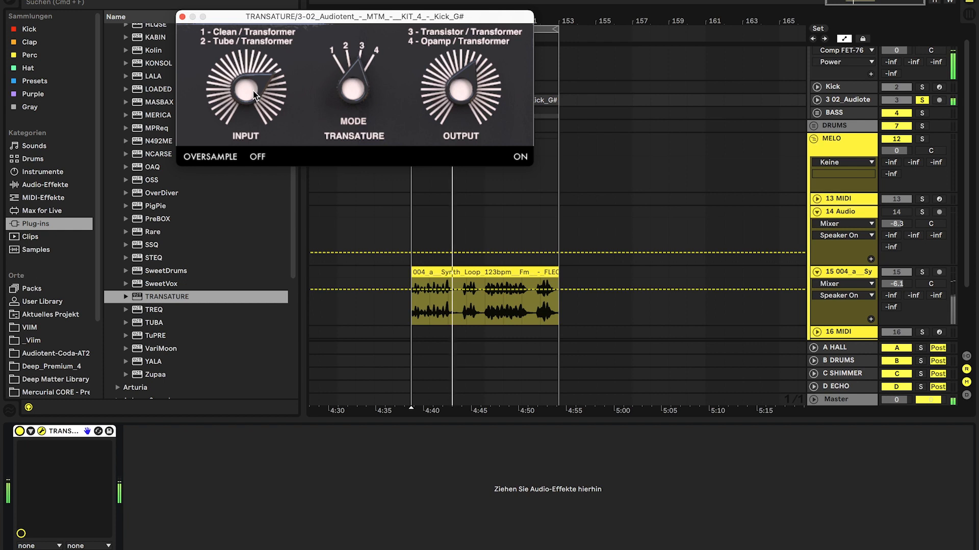
left_click_drag(254, 99, 261, 133)
left_click(19, 431)
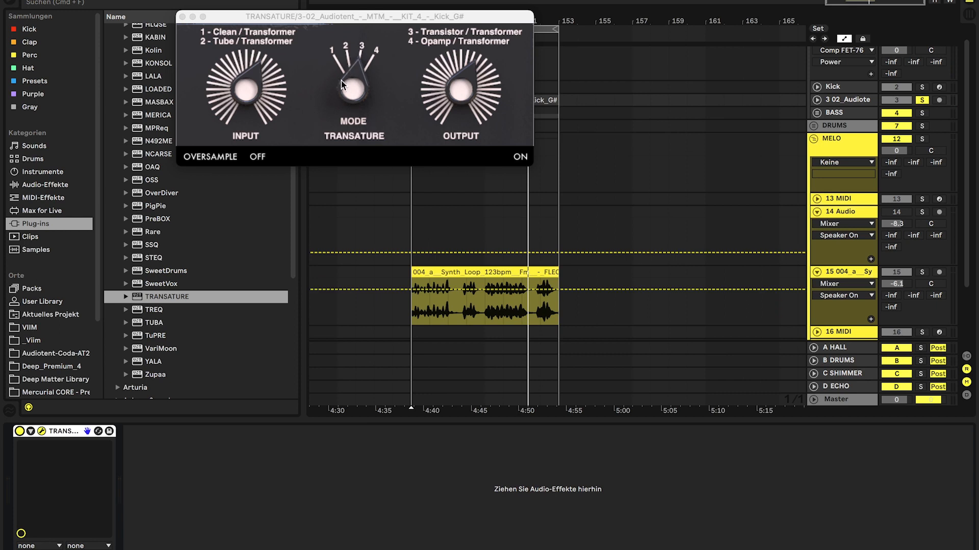
- Solo and play the BASS group, and load FetSnap from the AnalogObsession plug-ins onto it
left_click(834, 113)
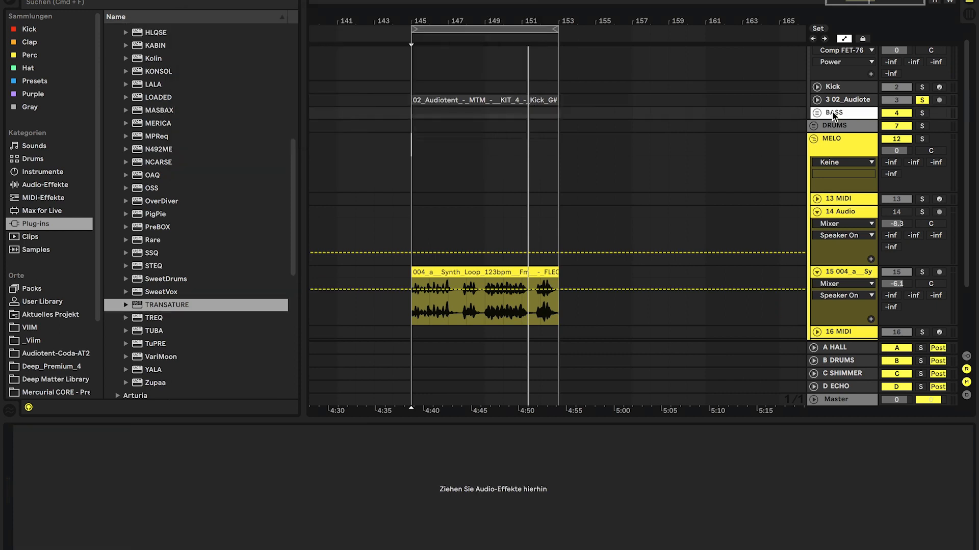
left_click(922, 113)
key("space")
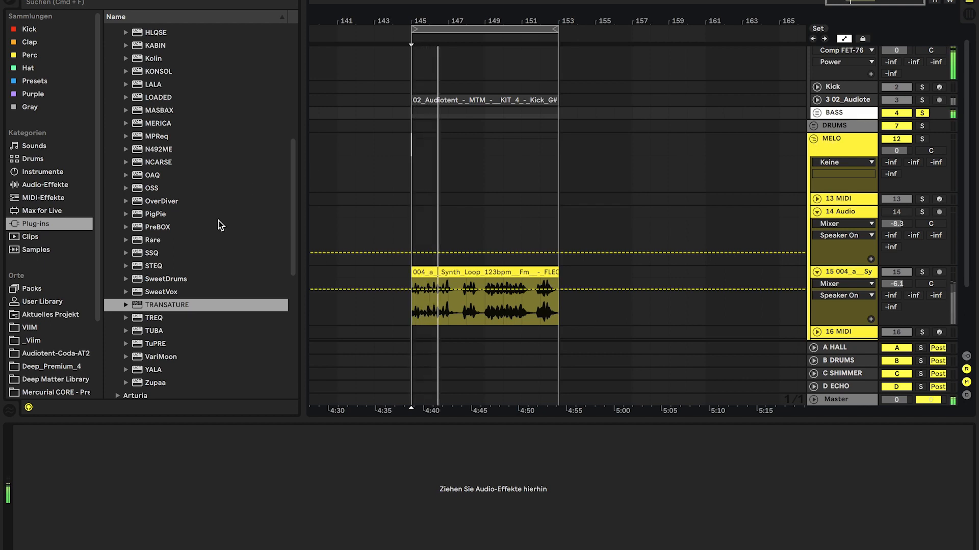
scroll(245, 204, "up", 10)
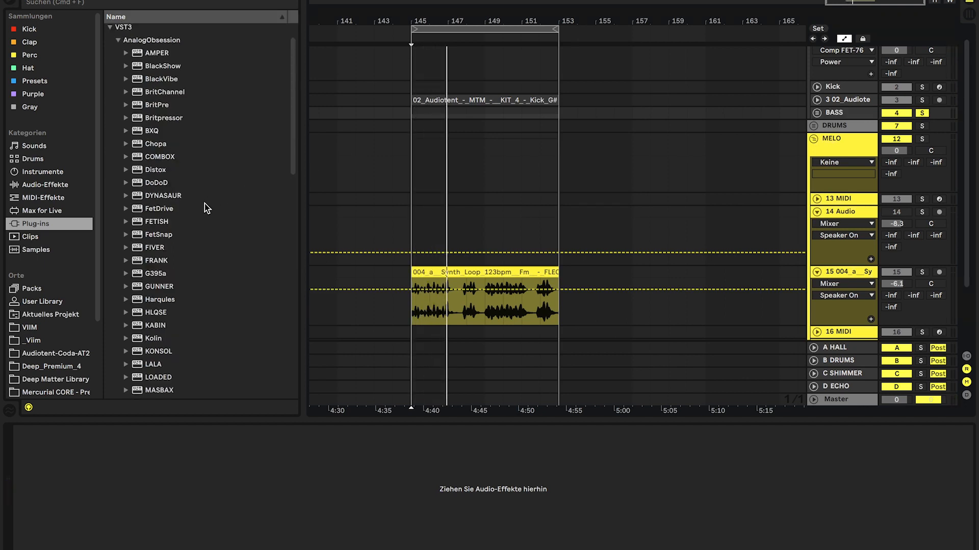
double_click(160, 235)
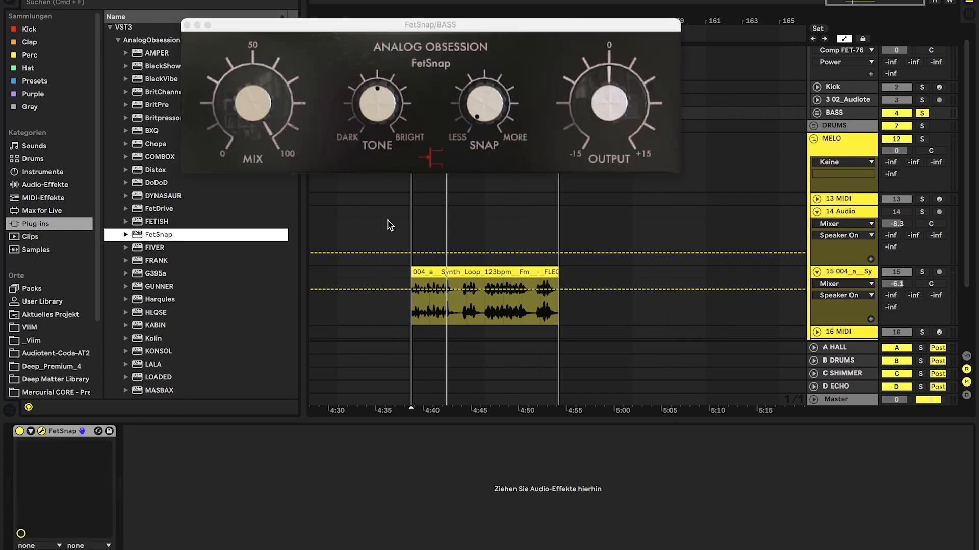
- Play the bass, raise FetSnap's Snap and Output, and compare with the effect off and on
key("space")
mouse_move(485, 102)
left_mouse_down()
mouse_move(486, 22)
mouse_move(488, 116)
mouse_move(496, 105)
mouse_move(484, 18)
mouse_move(485, 102)
left_mouse_up()
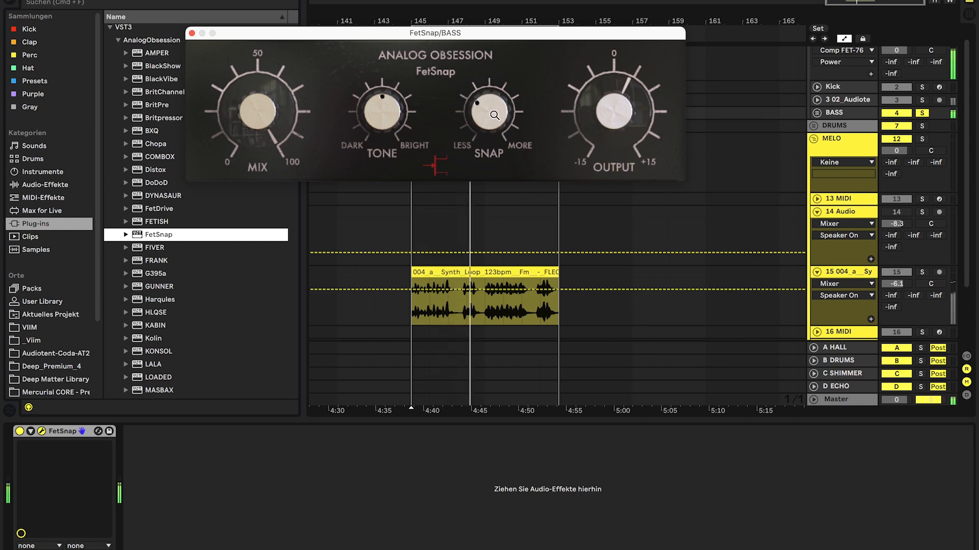
left_click(19, 432)
left_click(19, 431)
left_click(501, 104)
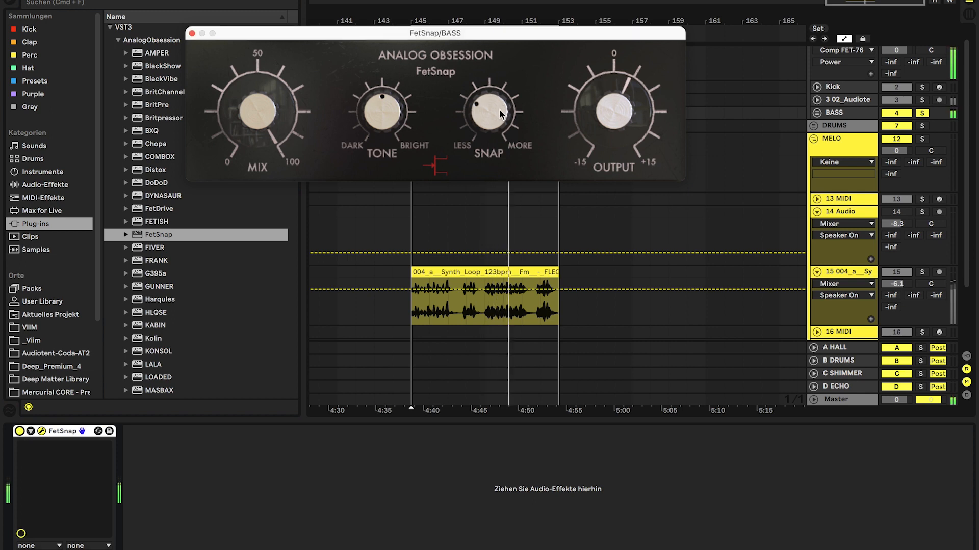
- Darken FetSnap's Tone and lower its Output after comparing off and on, and close the plug-in window
left_click_drag(381, 117, 389, 191)
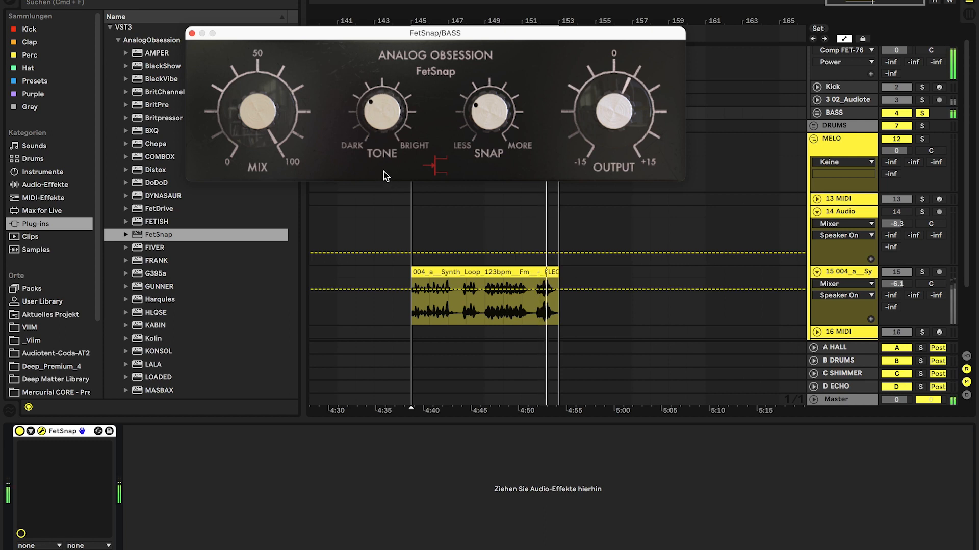
left_click(19, 431)
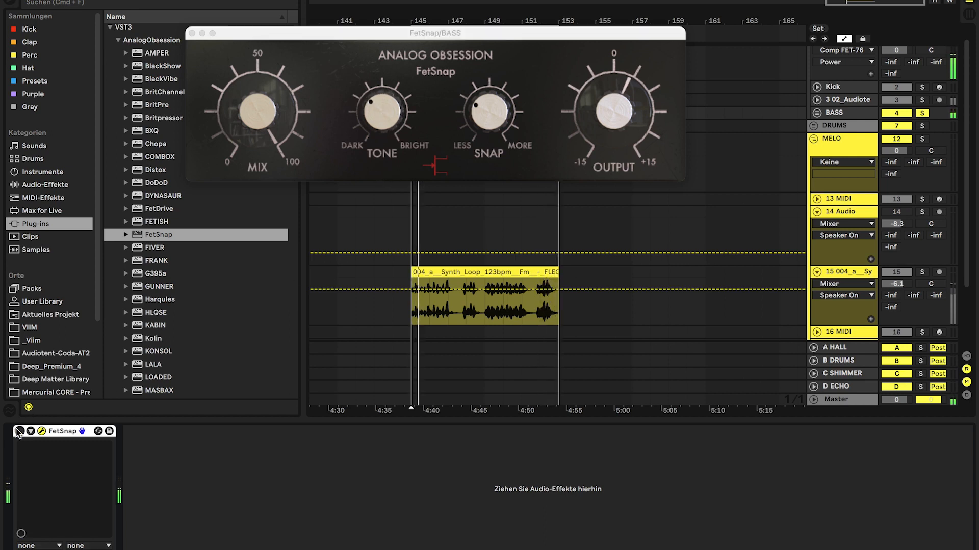
left_click(18, 430)
left_click_drag(607, 110, 606, 134)
left_click(43, 432)
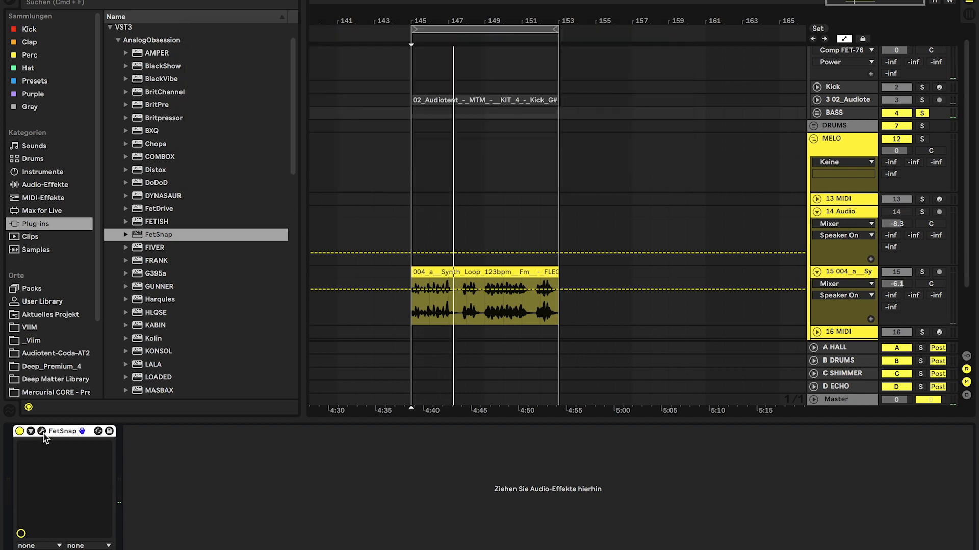
- Load FETISH from the AnalogObsession plug-ins after FetSnap on the BASS group
left_click(204, 226)
scroll(203, 229, "down", 2)
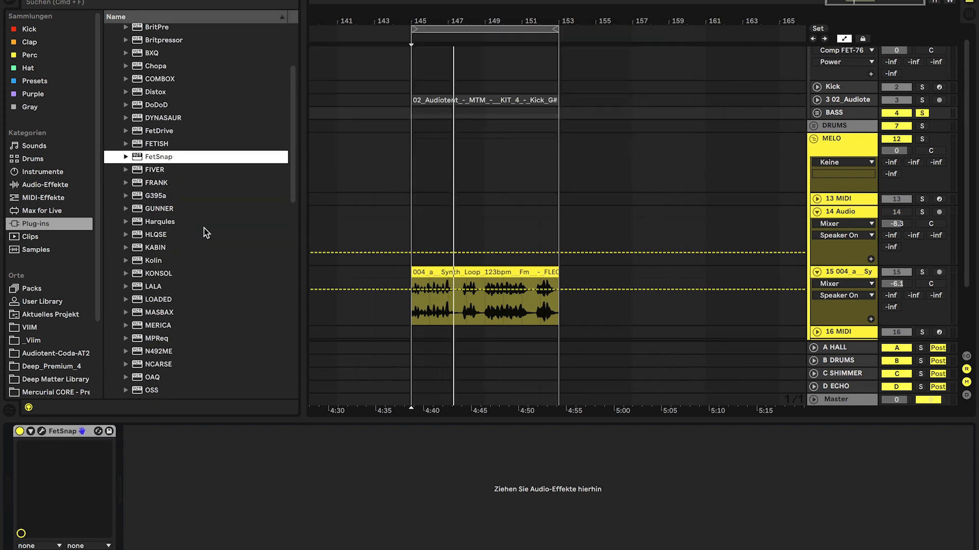
double_click(169, 166)
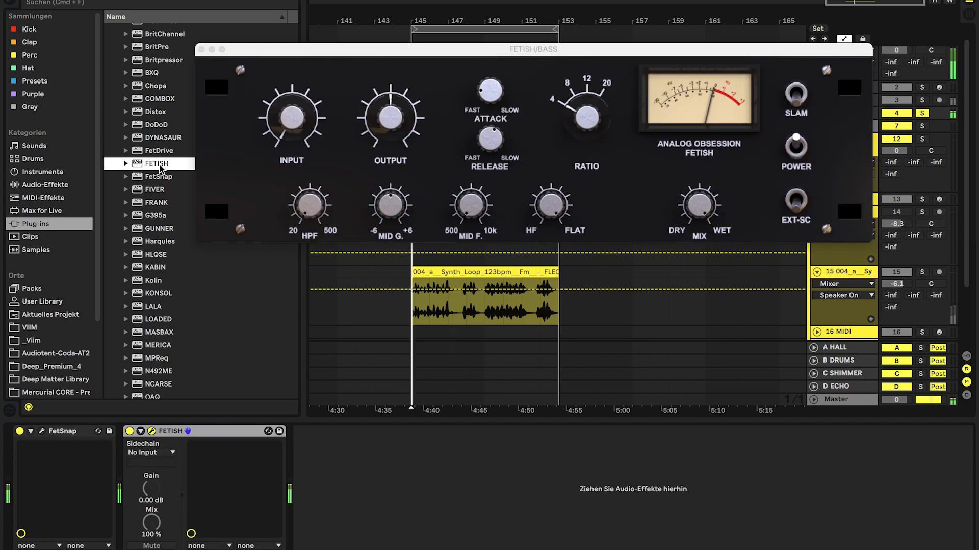
- Raise FETISH's Input and slightly boost its Output, compare with the effect bypassed, and close its window
left_click_drag(312, 124, 294, 53)
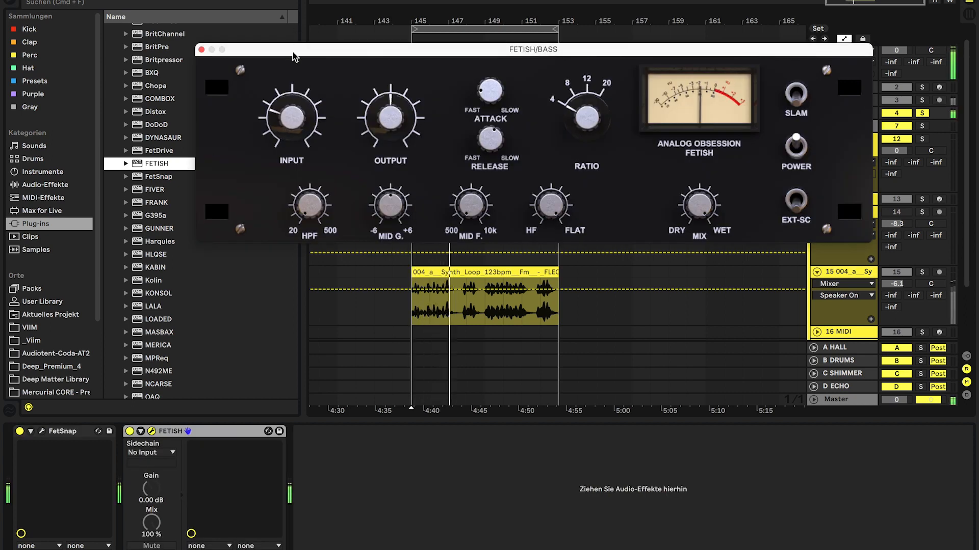
left_click_drag(389, 119, 389, 109)
left_click_drag(304, 117, 303, 107)
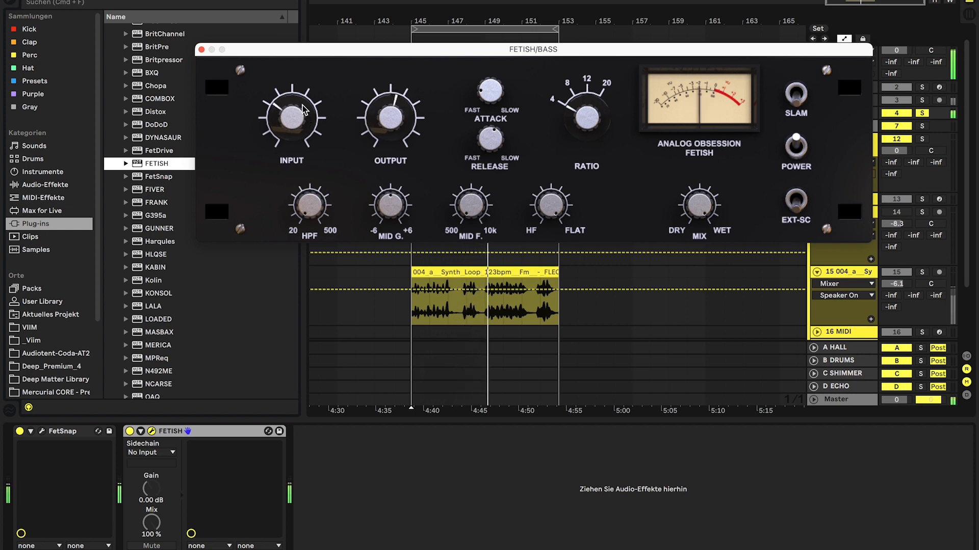
left_click(130, 431)
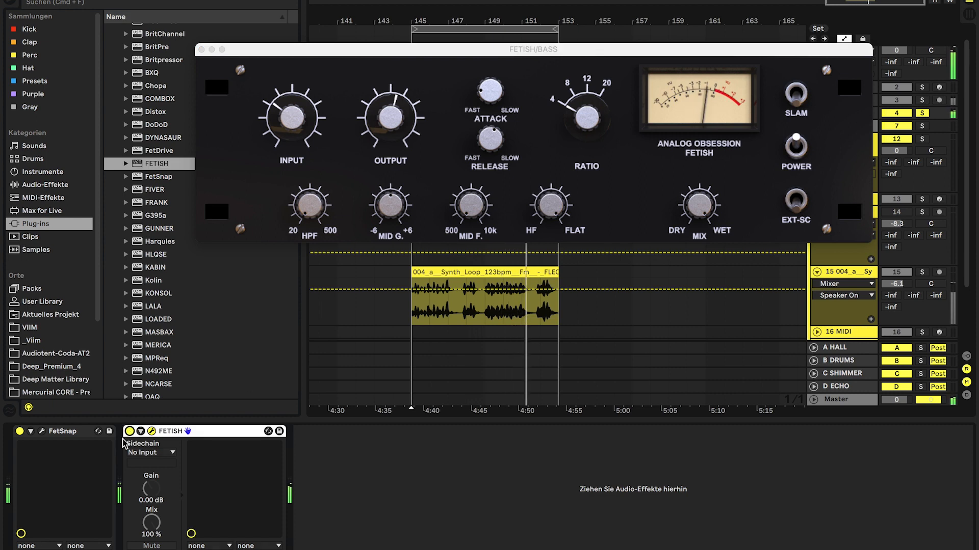
left_click(152, 431)
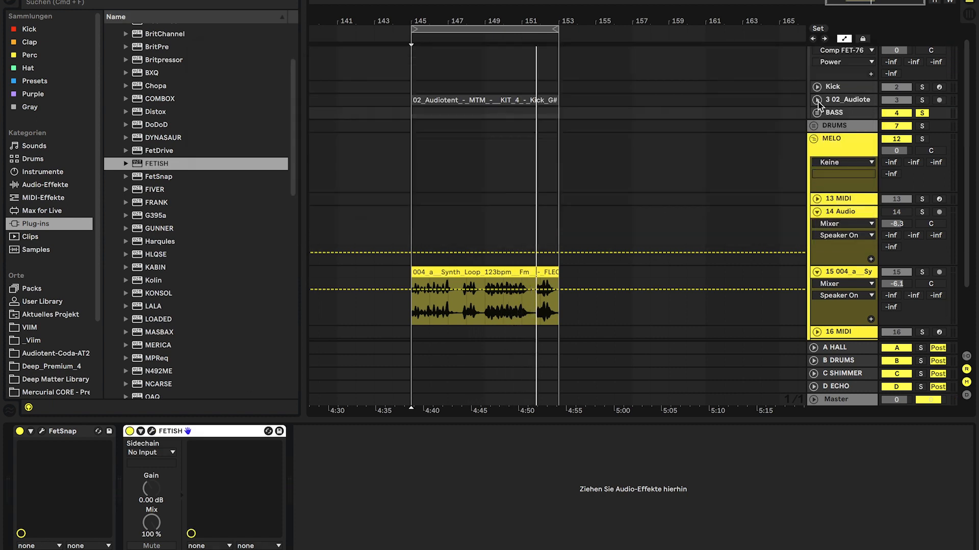
- Solo and play the 004_a Synth Loop track, and load Britpressor from the AnalogObsession plug-ins onto it
left_click(922, 272)
key("space")
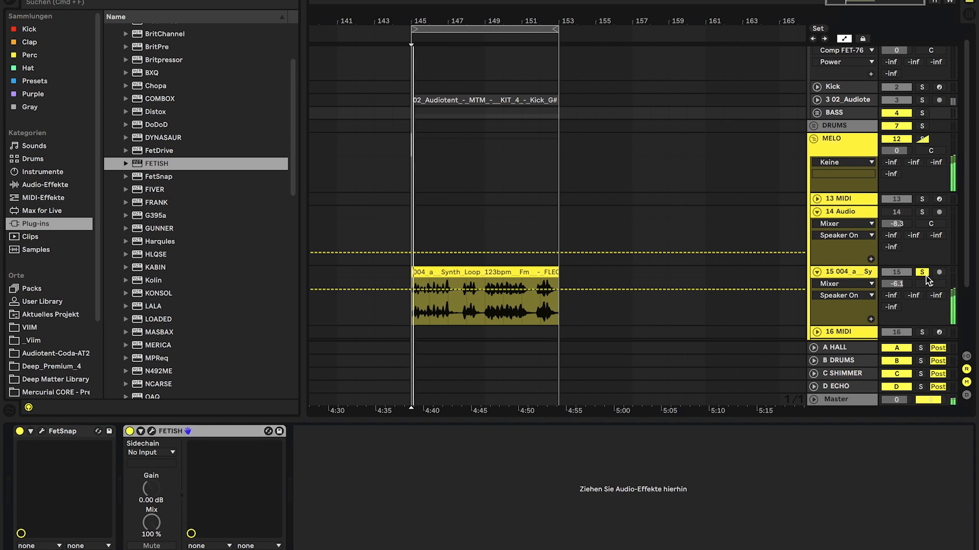
scroll(251, 219, "up", 2)
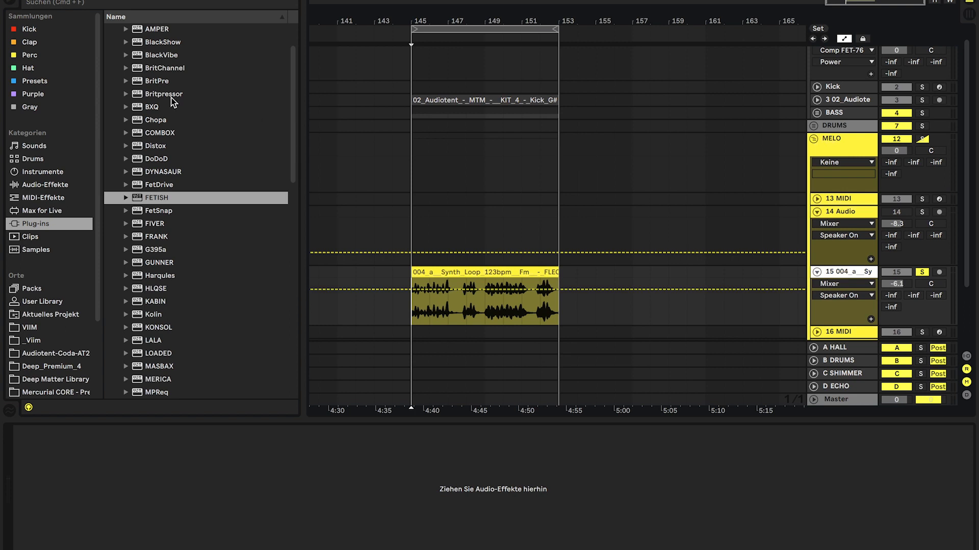
left_click(166, 94)
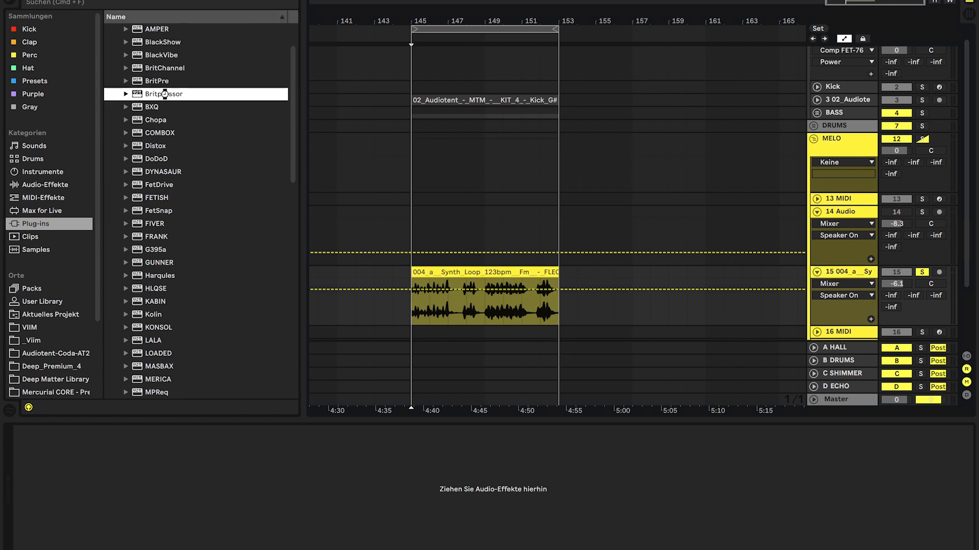
double_click(140, 96)
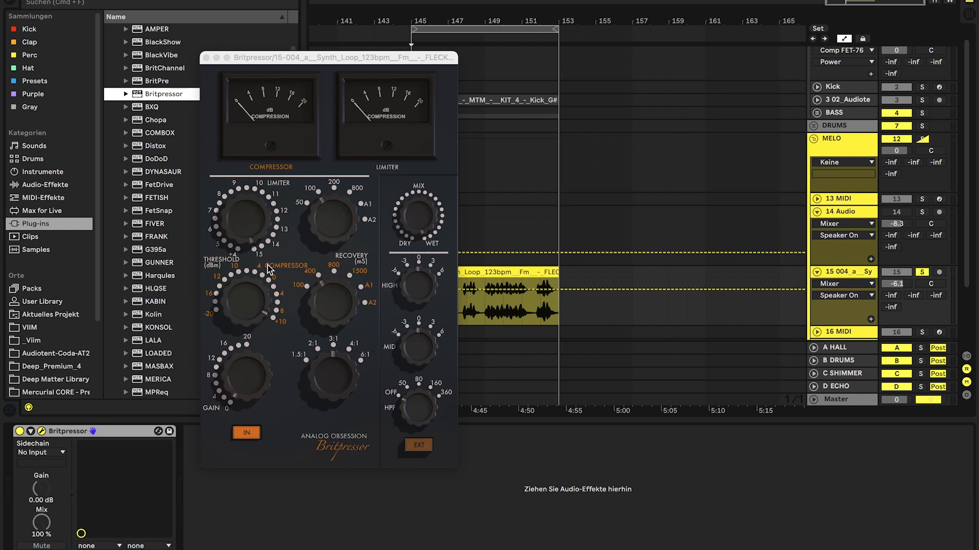
- Set Britpressor's compressor threshold to 4 dB and its limiter level to 13.5 dB on the synth loop
left_click_drag(246, 234, 244, 280)
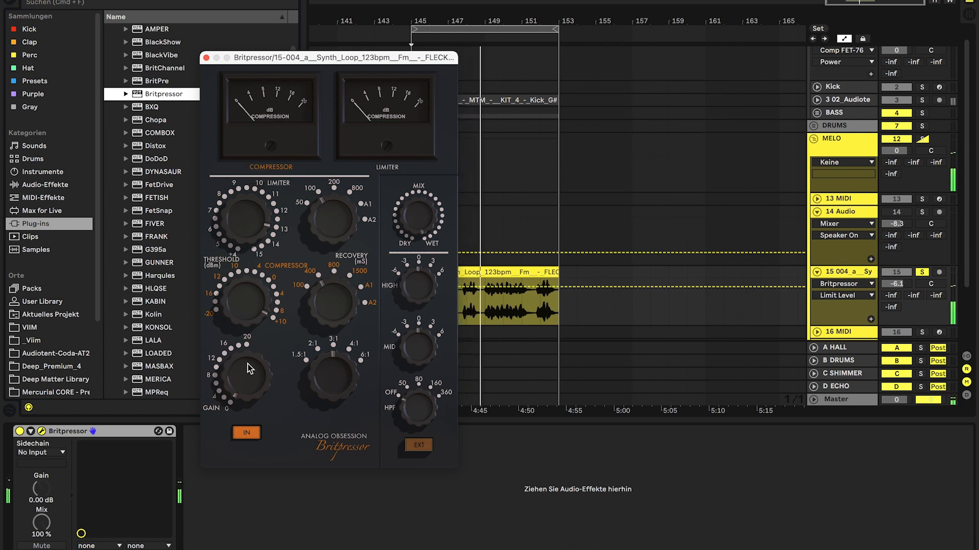
left_click_drag(250, 305, 257, 362)
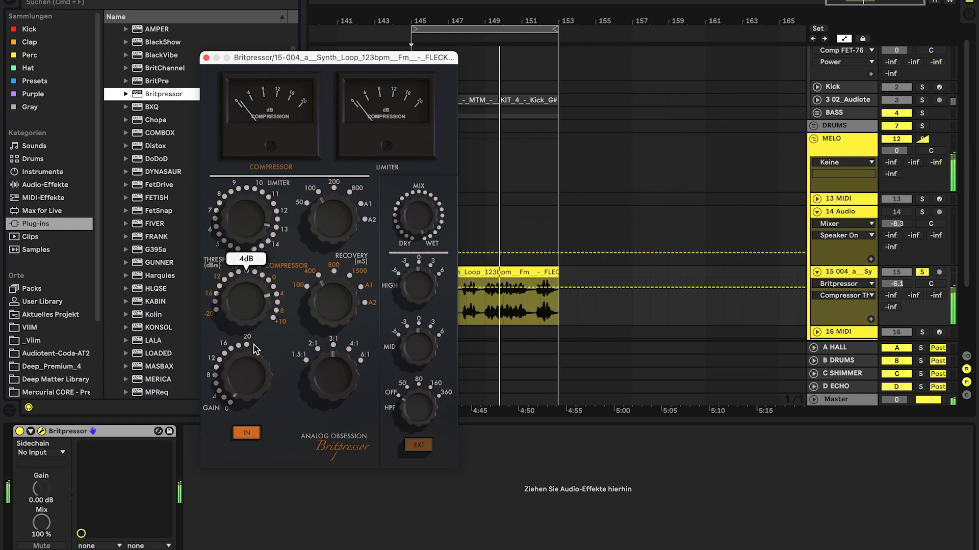
left_click(255, 210)
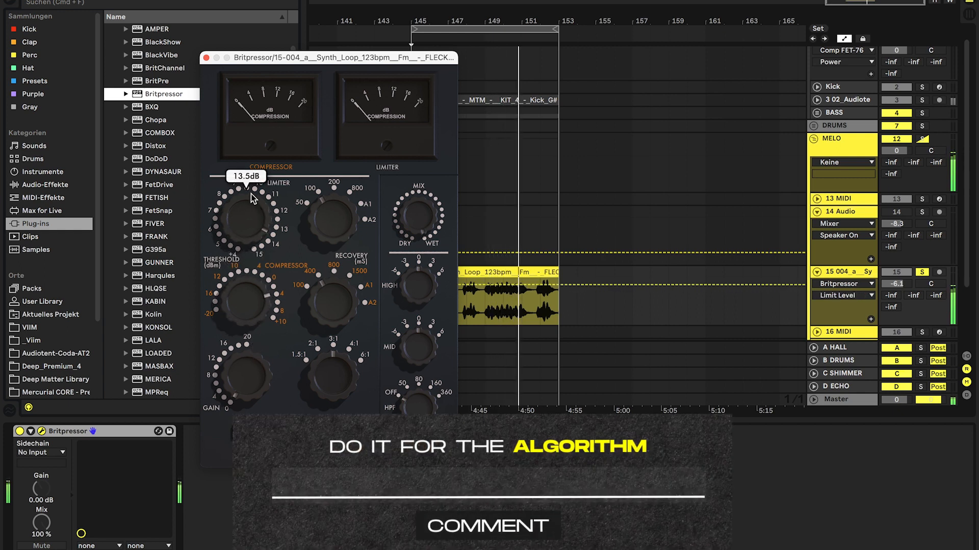